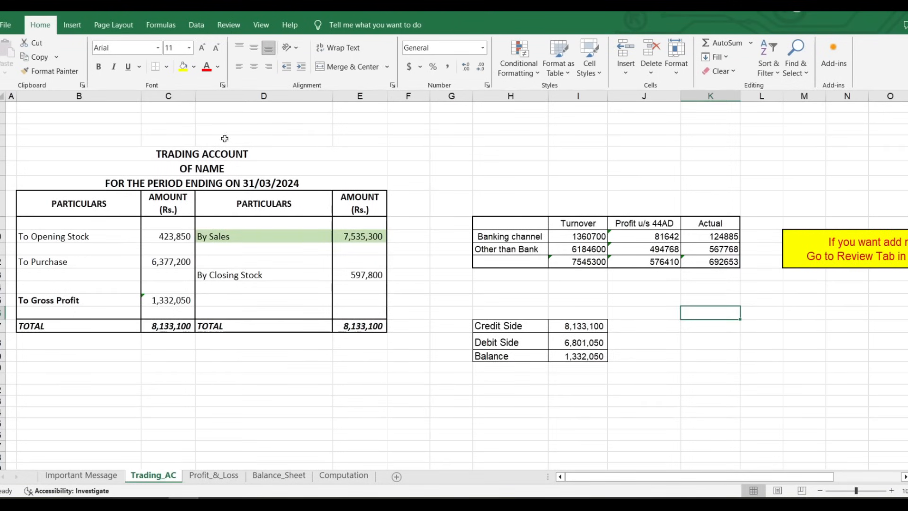
Check the By Sales amount of 7,535,300, then review the Balance_Sheet totalling 1,874,653
{"action": "left_click", "coordinate": [202, 236]}
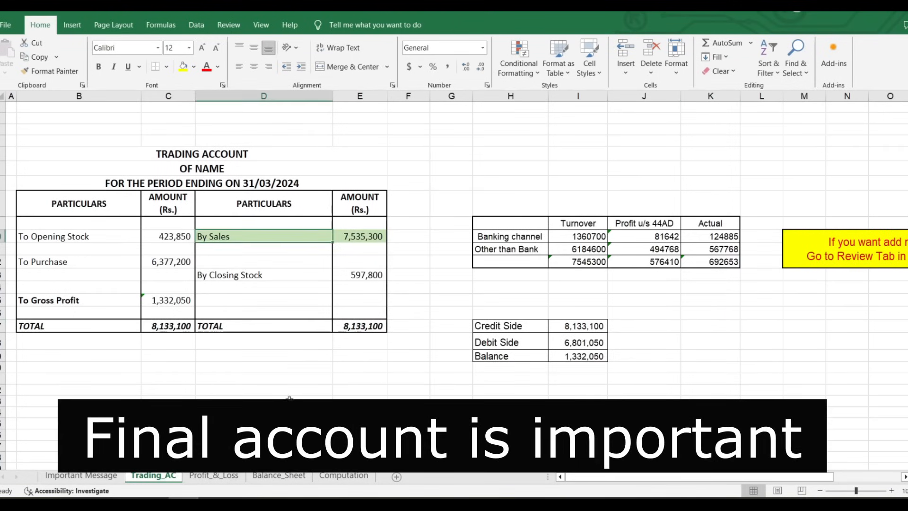
{"action": "left_click", "coordinate": [368, 237]}
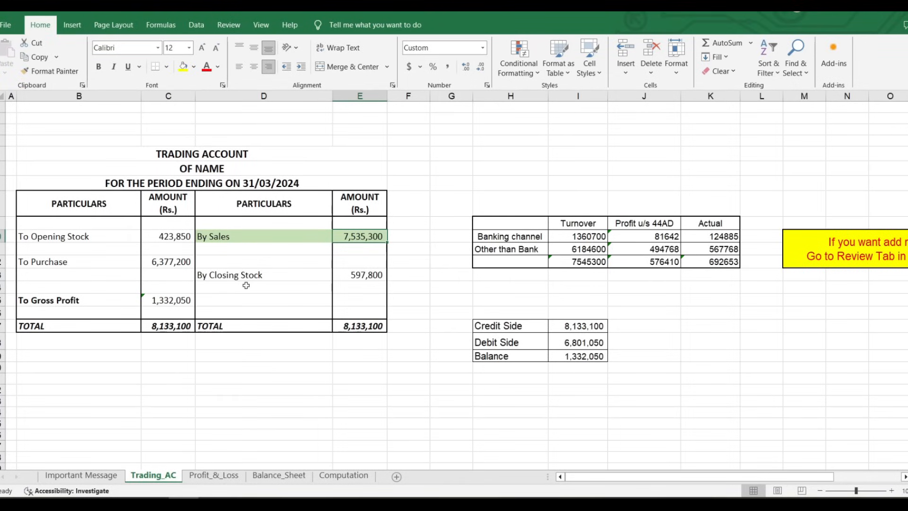
{"action": "left_click", "coordinate": [216, 475]}
{"action": "left_click", "coordinate": [279, 475]}
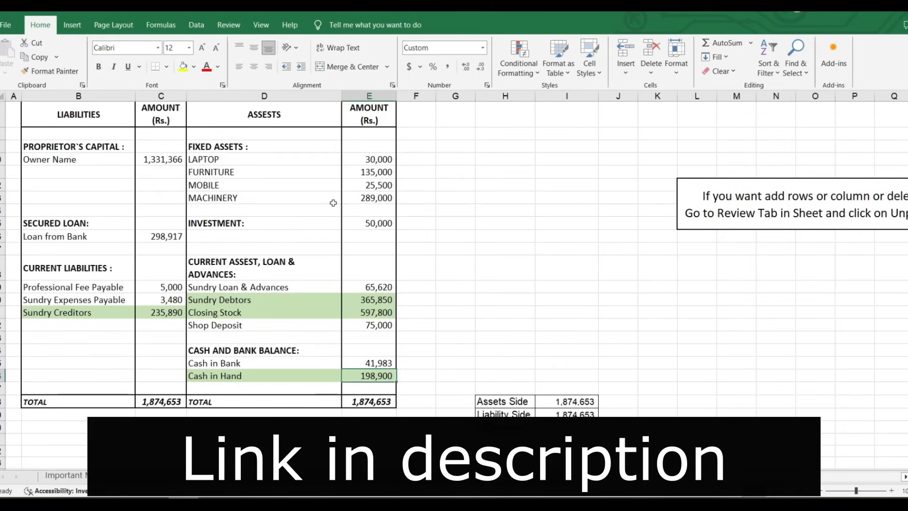
{"action": "scroll", "coordinate": [220, 217], "scroll_direction": "up", "scroll_amount": 2}
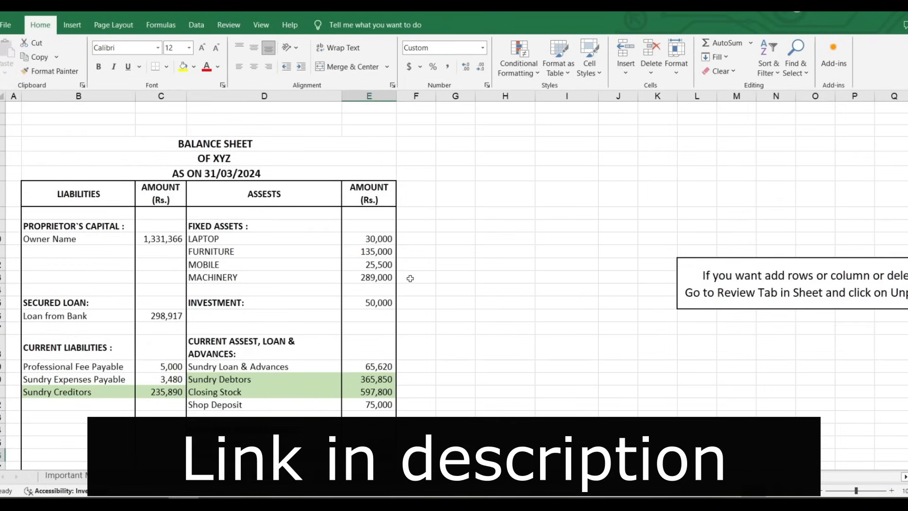
{"action": "scroll", "coordinate": [410, 278], "scroll_direction": "down", "scroll_amount": 1}
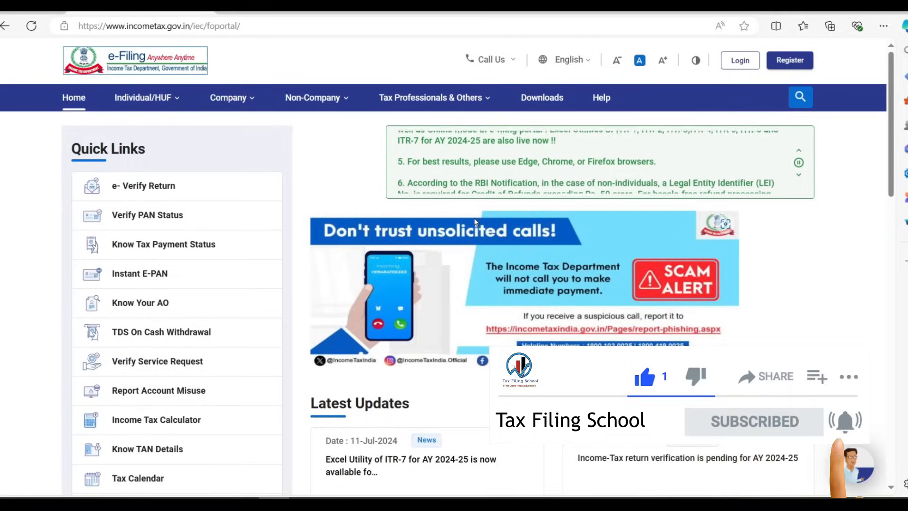
Log in to the e-Filing portal and go to the Dashboard for AY 2024-25
{"action": "left_click", "coordinate": [734, 65]}
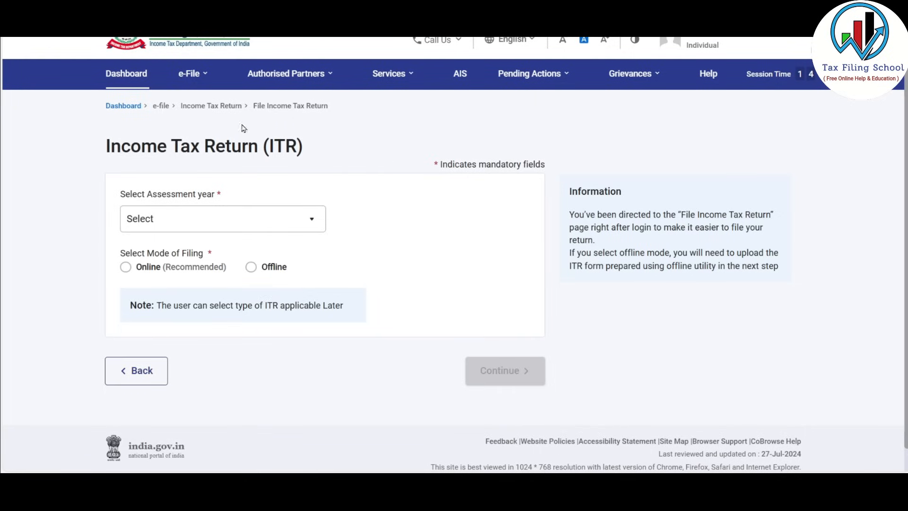
{"action": "left_click", "coordinate": [140, 79]}
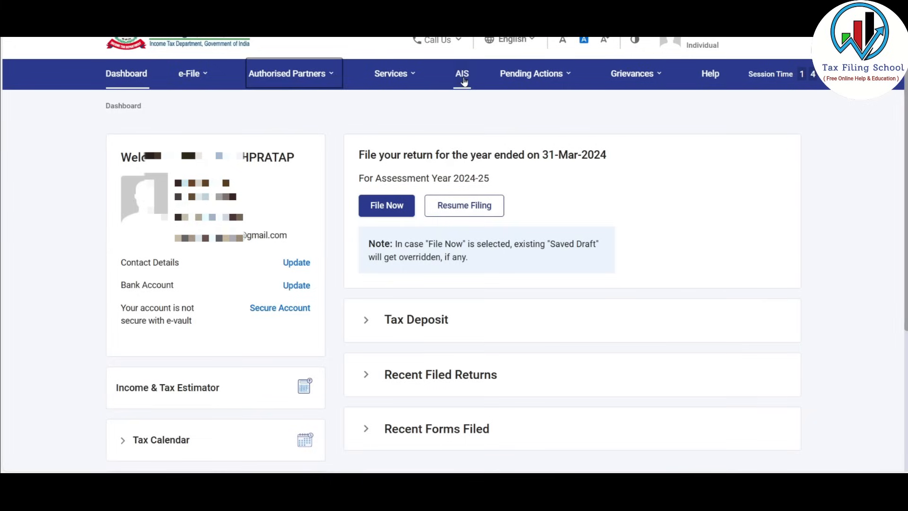
Choose File Now under e-File > Income Tax Returns for AY 2024-25 (Current A.Y.)
{"action": "key", "text": "shift+Tab"}
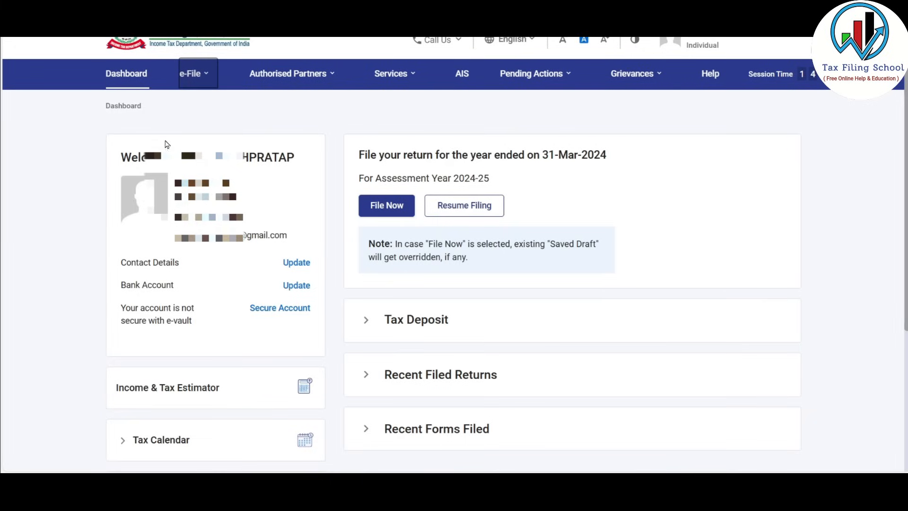
{"action": "key", "text": "Return"}
{"action": "left_click", "coordinate": [218, 112]}
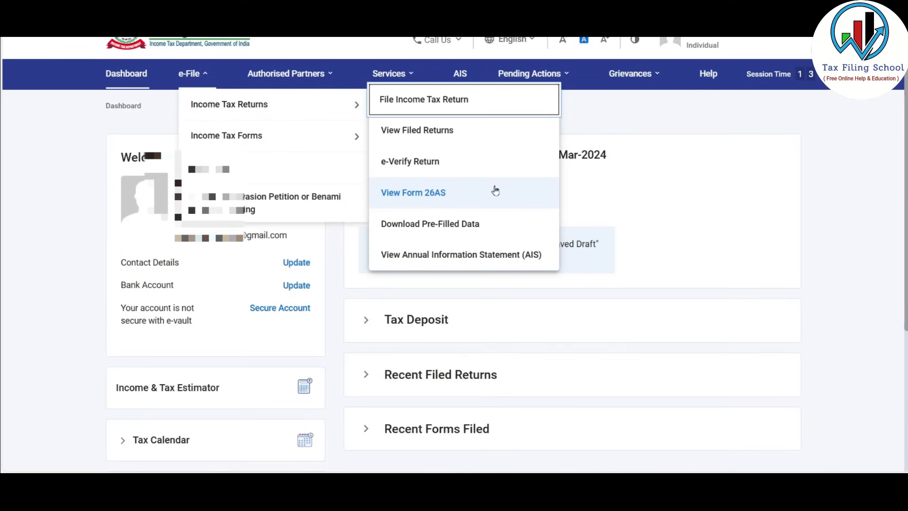
{"action": "left_click", "coordinate": [644, 144]}
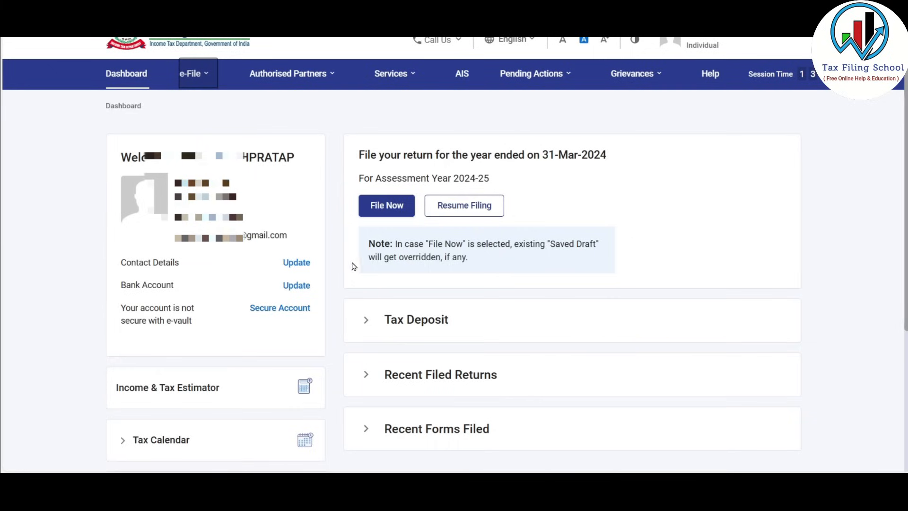
{"action": "left_click", "coordinate": [388, 206]}
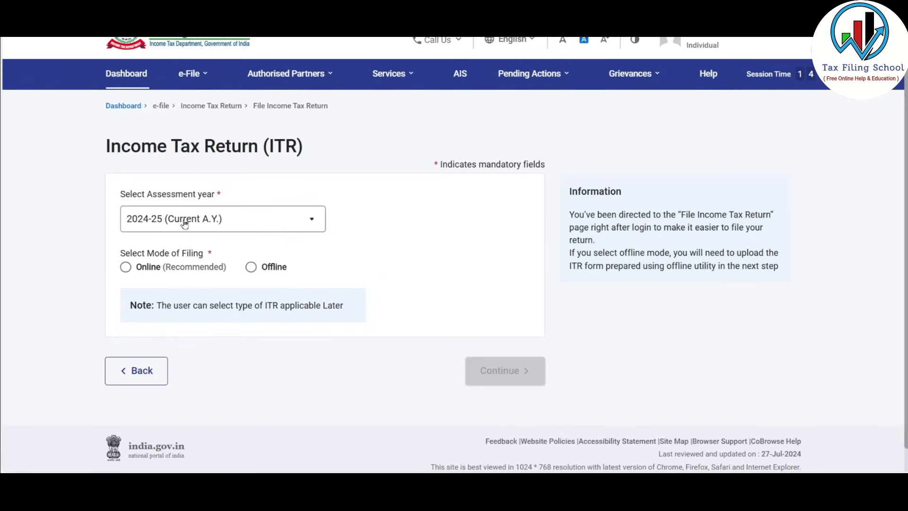
Start a new online filing for 2024-25 with Individual as the filing status
{"action": "left_click", "coordinate": [125, 267]}
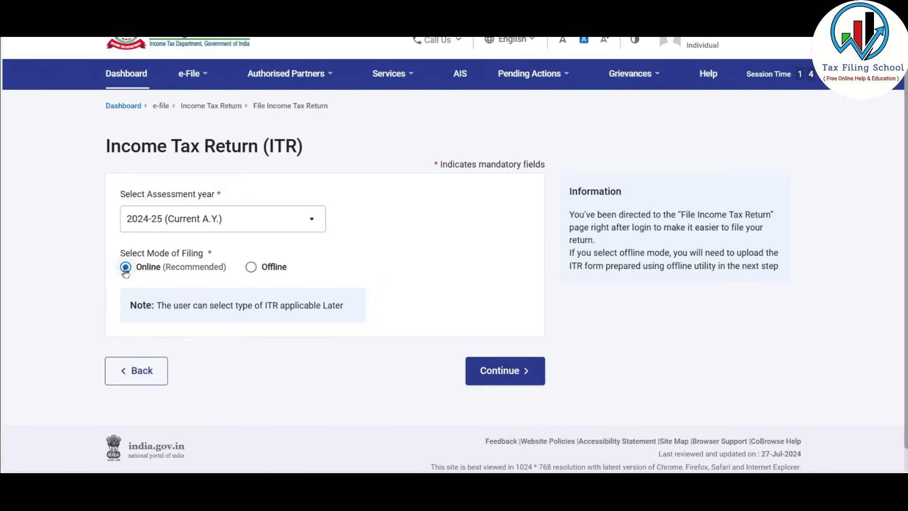
{"action": "left_click", "coordinate": [502, 373]}
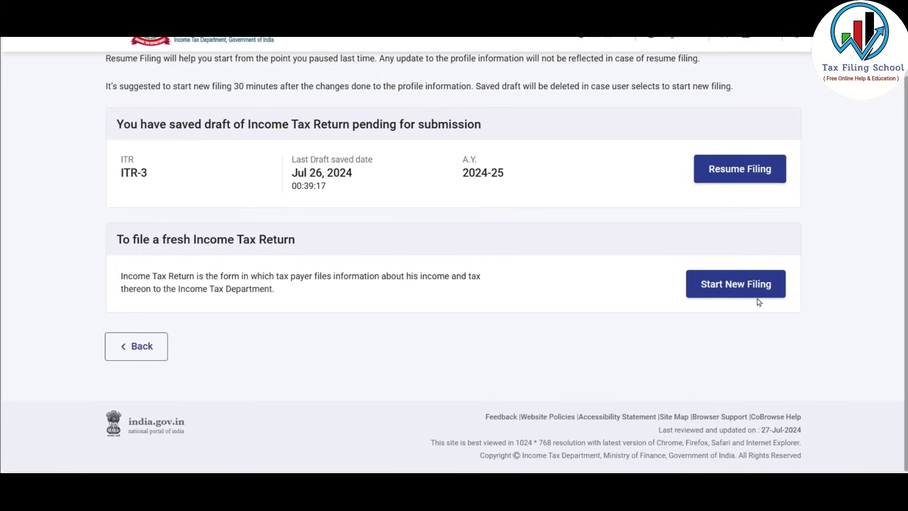
{"action": "left_click", "coordinate": [749, 286]}
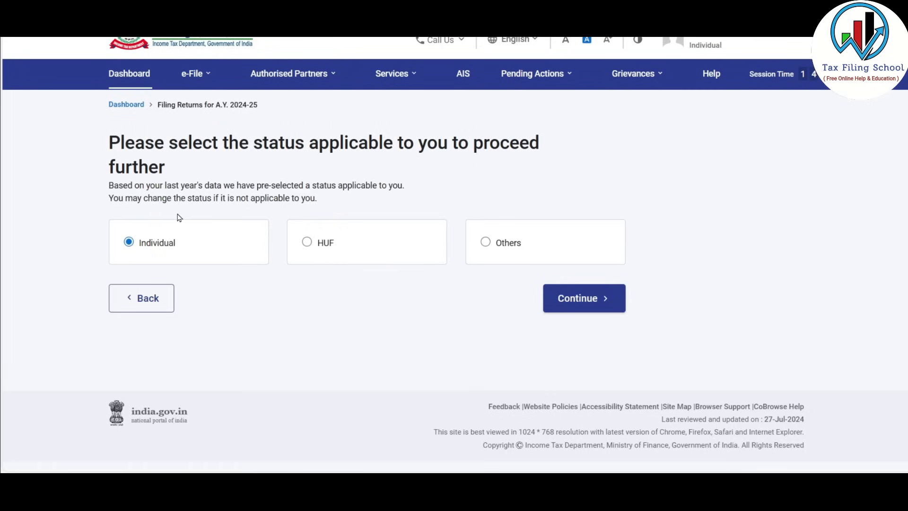
{"action": "left_click", "coordinate": [593, 302]}
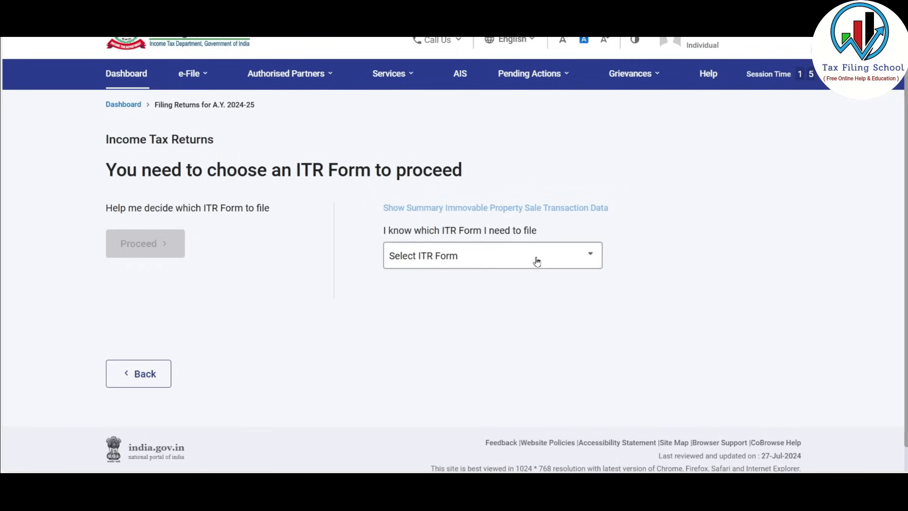
Select ITR - 4, accept the New Tax Regime notice and begin the return
{"action": "left_click", "coordinate": [537, 260]}
{"action": "scroll", "coordinate": [445, 377], "scroll_direction": "down", "scroll_amount": 1}
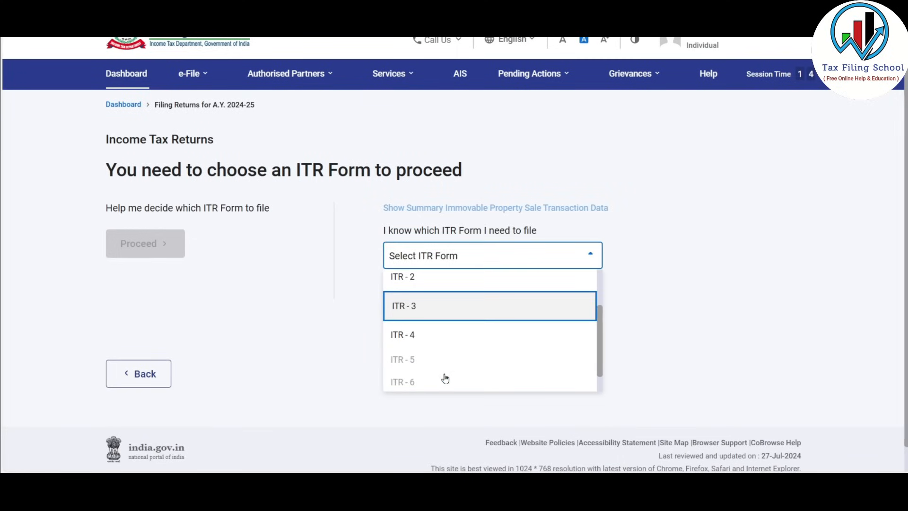
{"action": "left_click", "coordinate": [443, 335]}
{"action": "scroll", "coordinate": [439, 364], "scroll_direction": "down", "scroll_amount": 2}
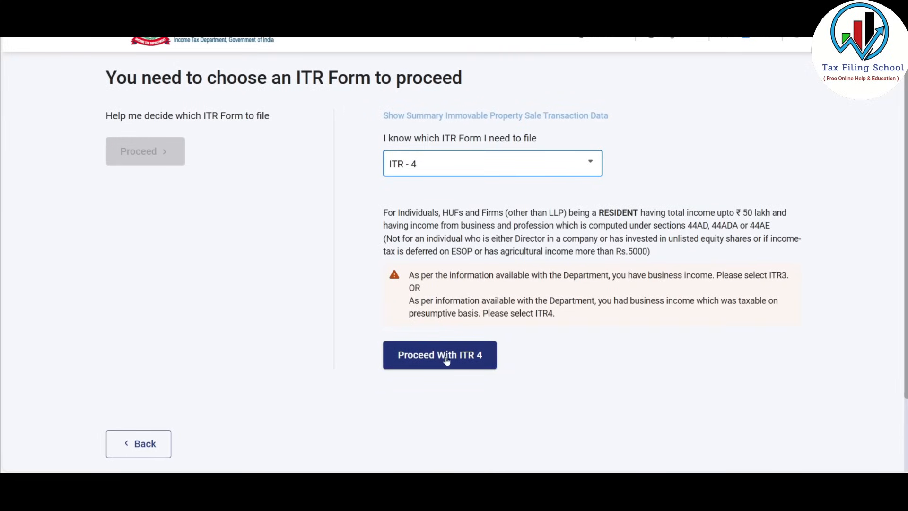
{"action": "left_click", "coordinate": [459, 355]}
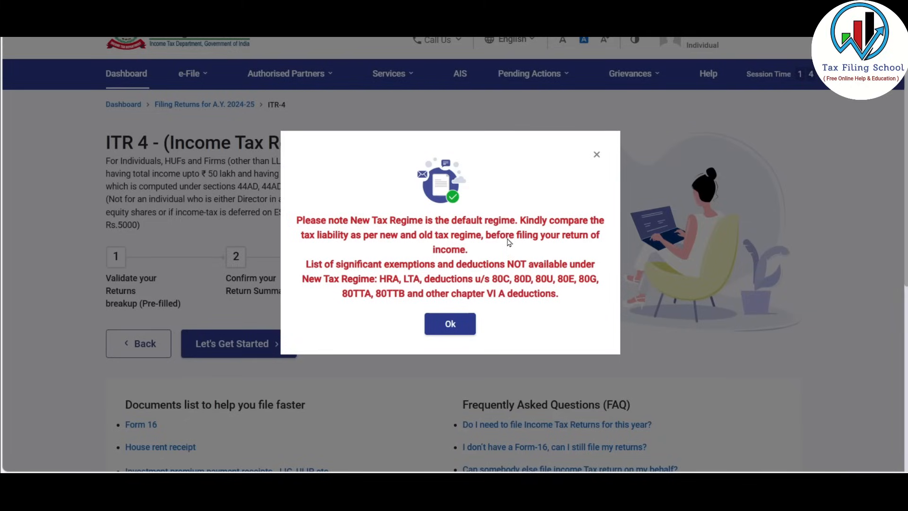
{"action": "left_click", "coordinate": [458, 326]}
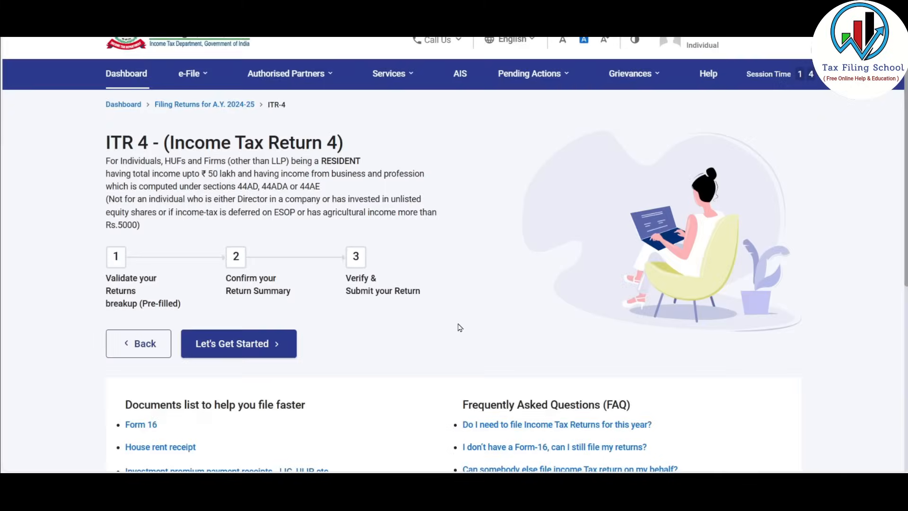
{"action": "left_click", "coordinate": [250, 348]}
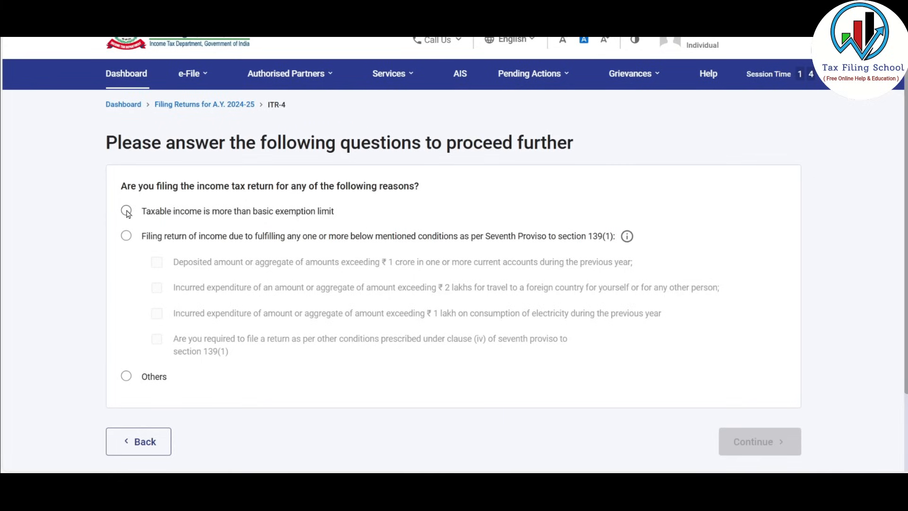
Give 'Taxable income is more than basic exemption limit' as the filing reason and load pre-filled data
{"action": "left_click", "coordinate": [127, 211]}
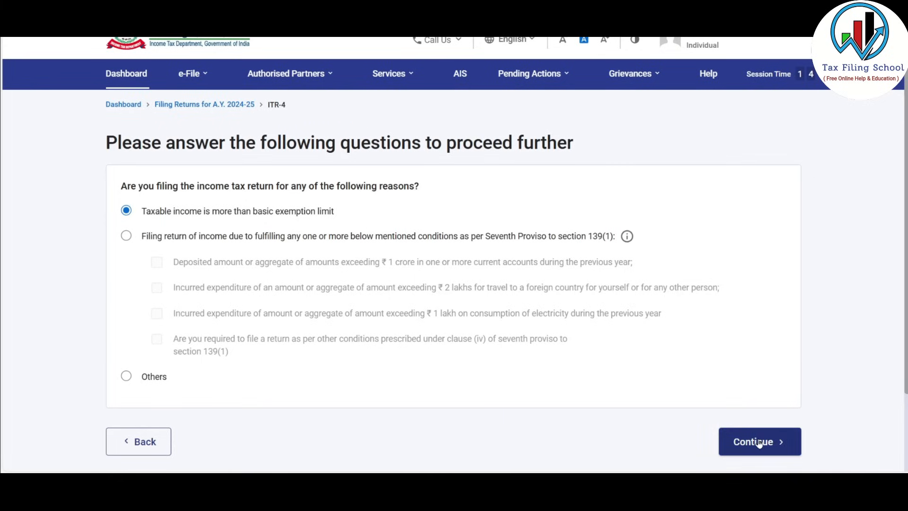
{"action": "left_click", "coordinate": [758, 443]}
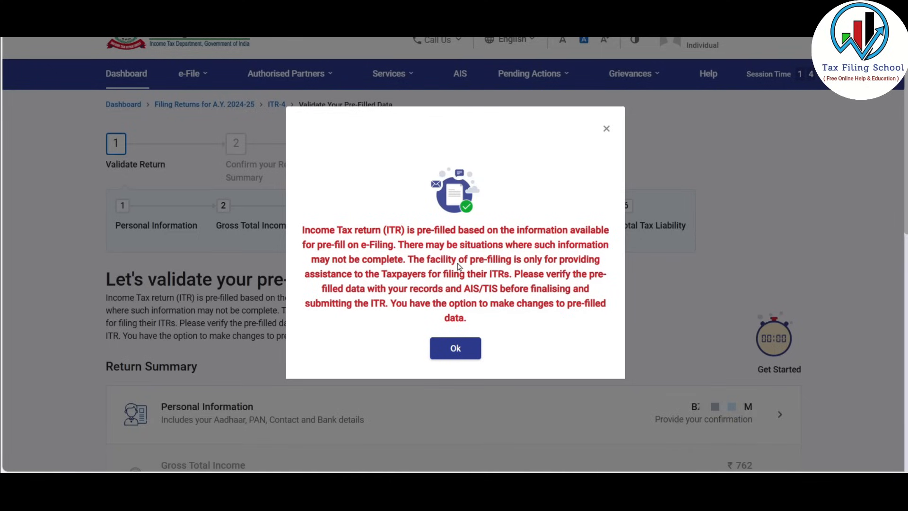
{"action": "left_click", "coordinate": [467, 349]}
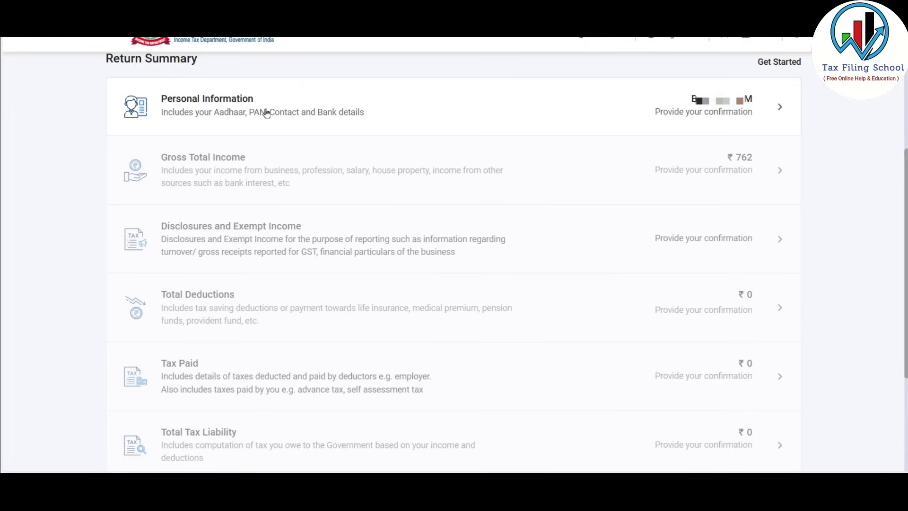
{"action": "left_click", "coordinate": [530, 117]}
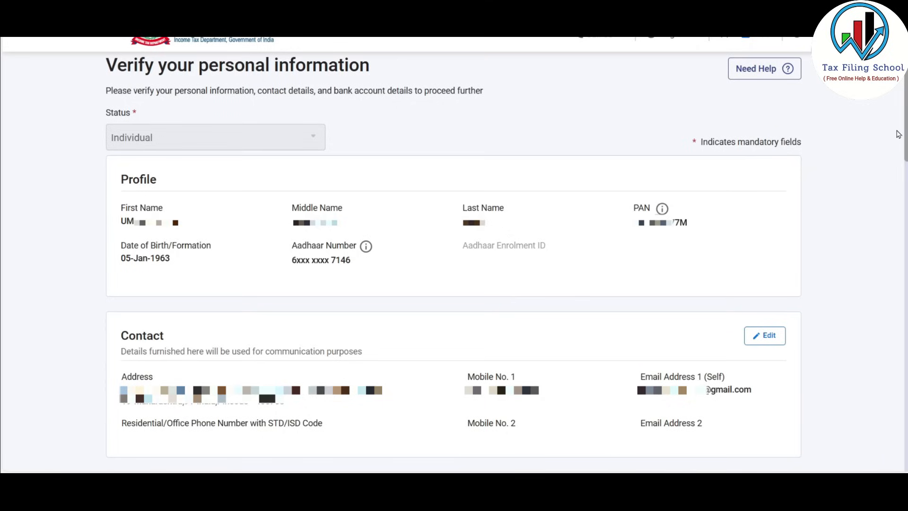
Keep Nature of Employment set to Not Applicable
{"action": "scroll", "coordinate": [898, 134], "scroll_direction": "down", "scroll_amount": 15}
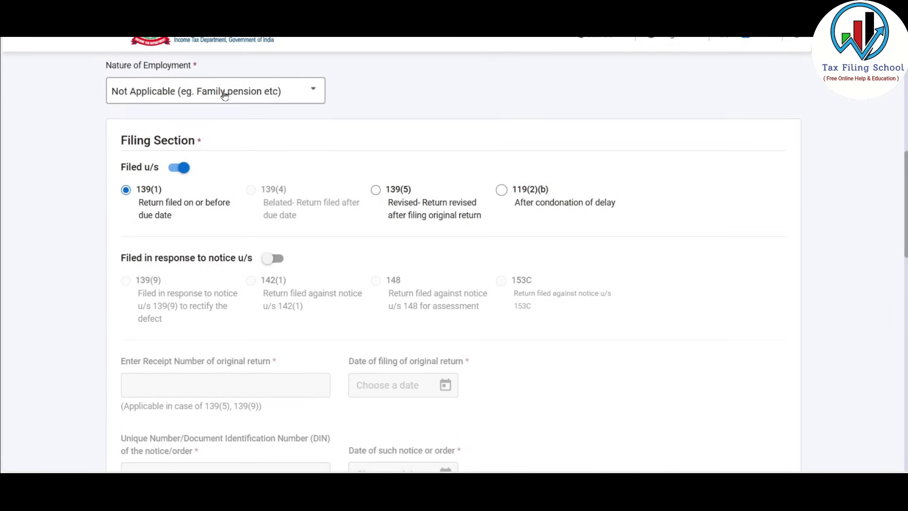
{"action": "left_click", "coordinate": [296, 92]}
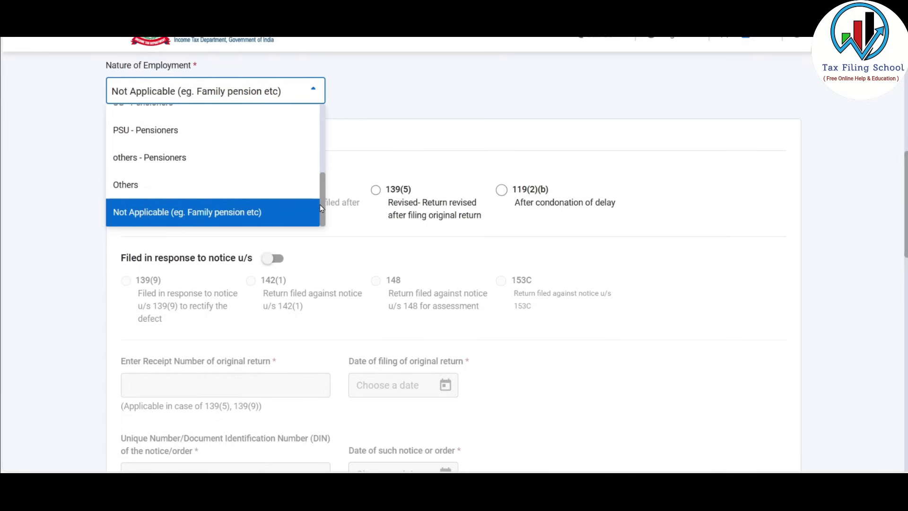
{"action": "left_click", "coordinate": [173, 216]}
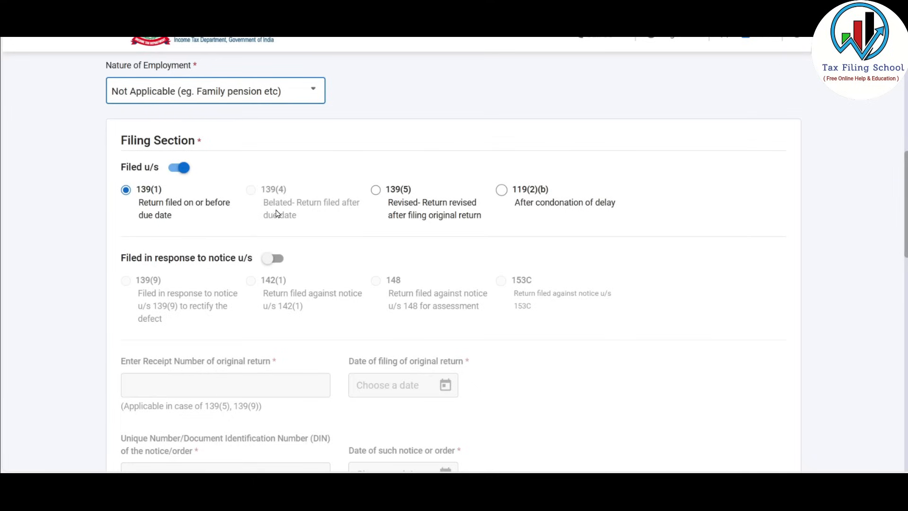
Answer No to the representative assessee question and confirm the Personal Information section
{"action": "scroll", "coordinate": [282, 211], "scroll_direction": "down", "scroll_amount": 9}
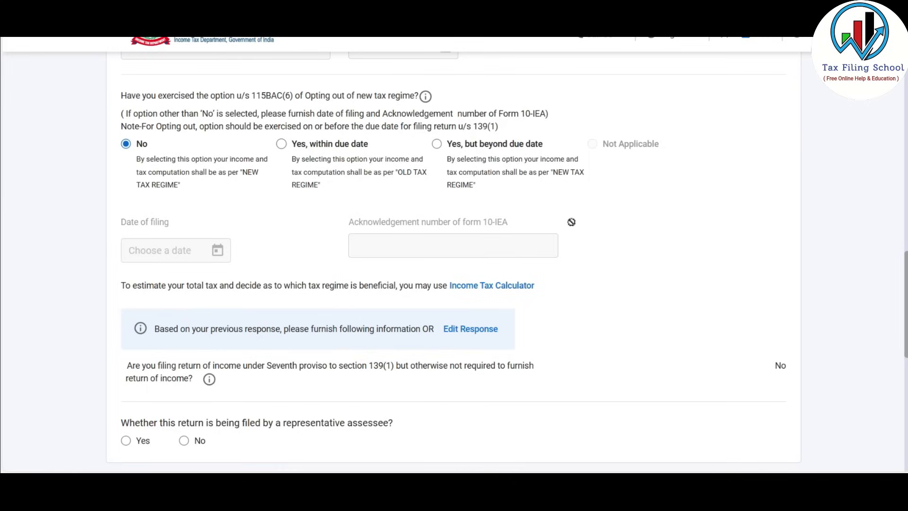
{"action": "scroll", "coordinate": [321, 222], "scroll_direction": "down", "scroll_amount": 5}
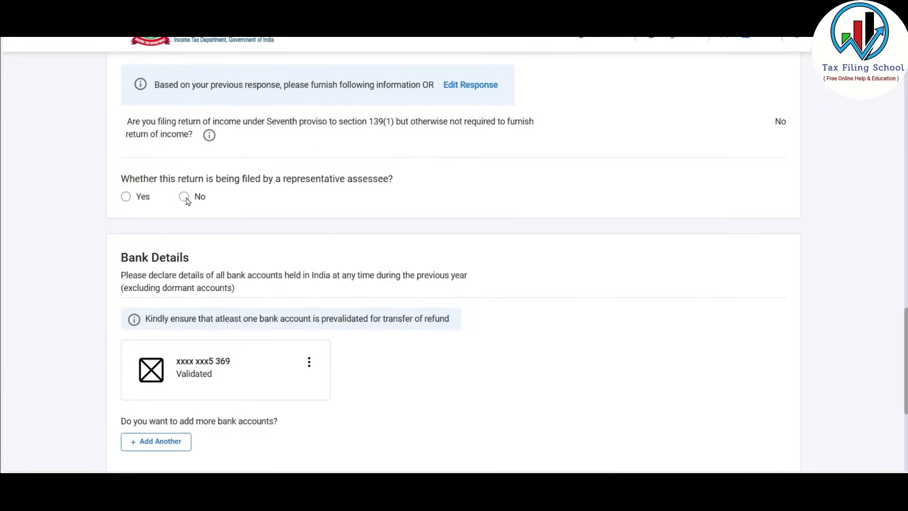
{"action": "left_click", "coordinate": [184, 196]}
{"action": "scroll", "coordinate": [260, 180], "scroll_direction": "down", "scroll_amount": 4}
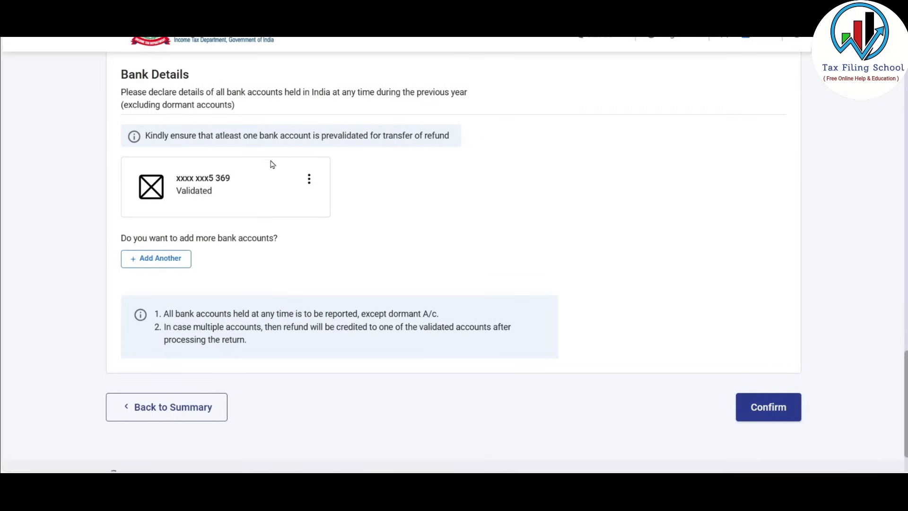
{"action": "scroll", "coordinate": [368, 201], "scroll_direction": "down", "scroll_amount": 2}
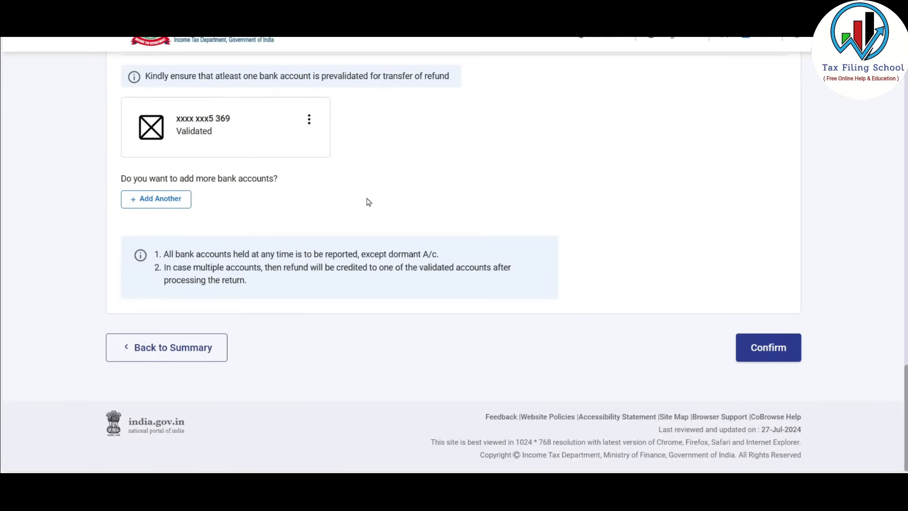
{"action": "left_click", "coordinate": [771, 350]}
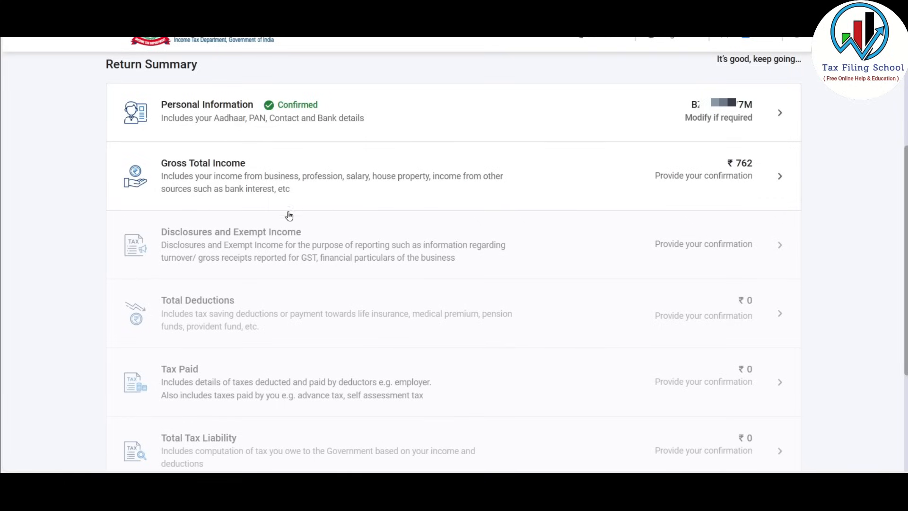
{"action": "left_click", "coordinate": [361, 179]}
Skip the Gross Total Income questions, dismiss the salary notice, and add Income from Business or Profession details
{"action": "scroll", "coordinate": [334, 217], "scroll_direction": "down", "scroll_amount": 5}
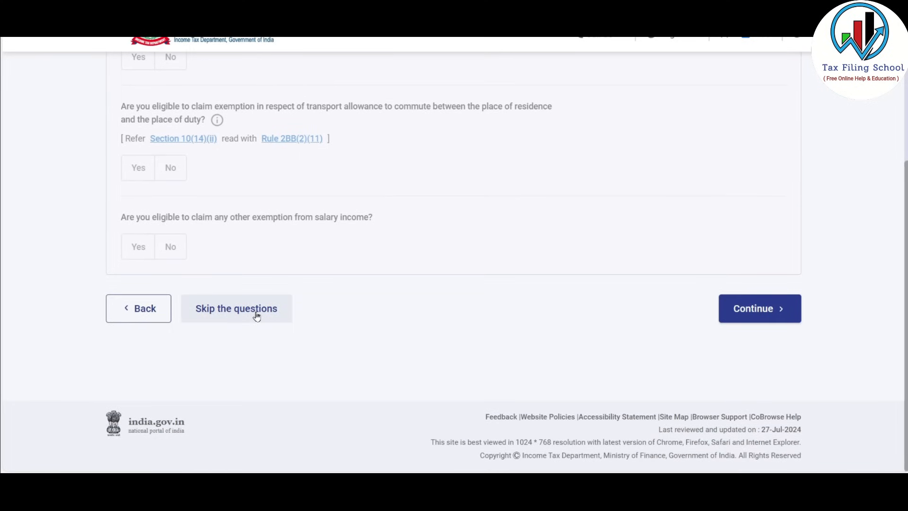
{"action": "left_click", "coordinate": [224, 316]}
{"action": "left_click", "coordinate": [585, 298]}
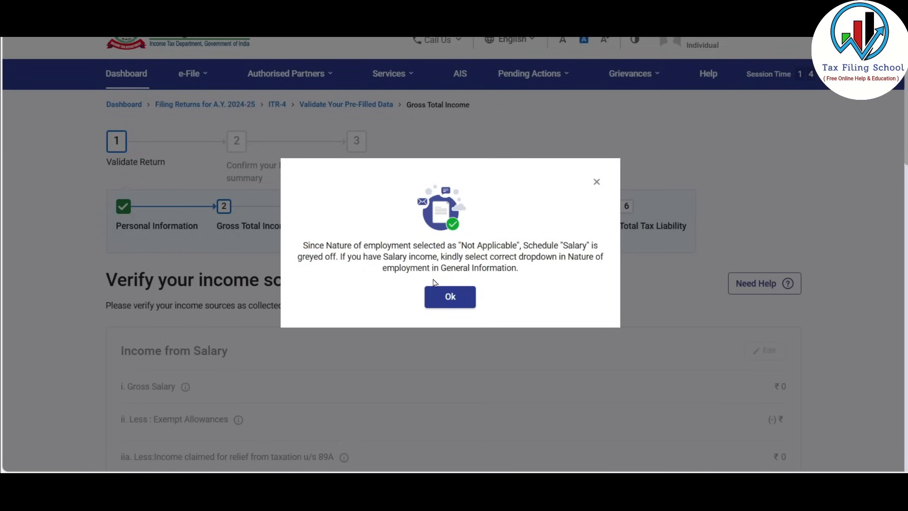
{"action": "left_click", "coordinate": [451, 296]}
{"action": "scroll", "coordinate": [453, 295], "scroll_direction": "down", "scroll_amount": 5}
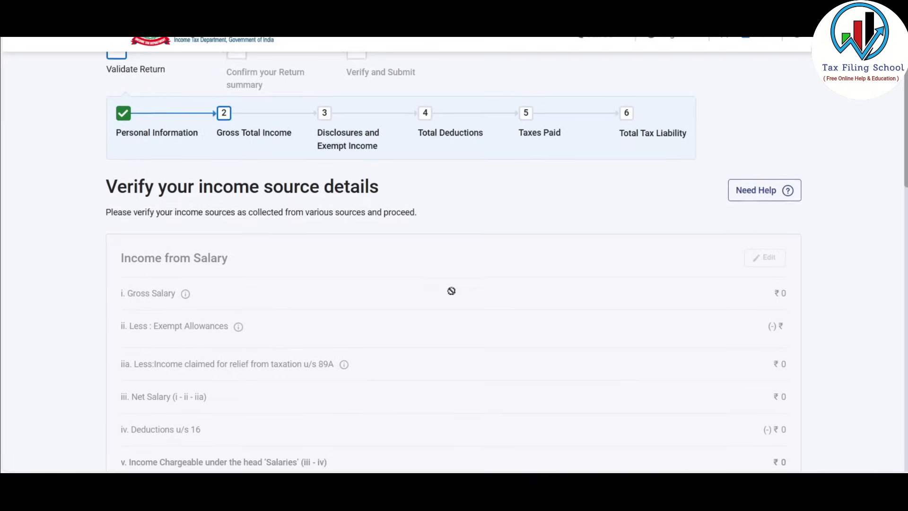
{"action": "scroll", "coordinate": [451, 290], "scroll_direction": "down", "scroll_amount": 2}
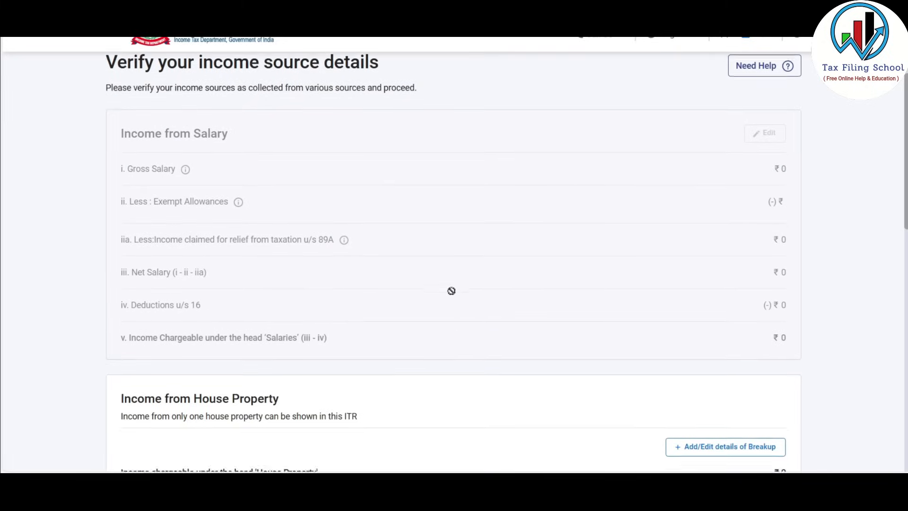
{"action": "scroll", "coordinate": [362, 218], "scroll_direction": "down", "scroll_amount": 3}
{"action": "scroll", "coordinate": [363, 219], "scroll_direction": "down", "scroll_amount": 1}
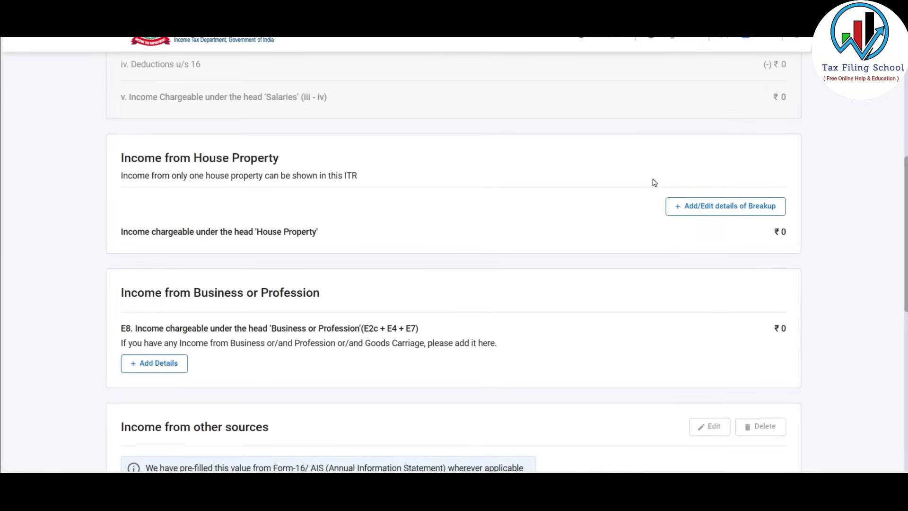
{"action": "scroll", "coordinate": [567, 196], "scroll_direction": "down", "scroll_amount": 2}
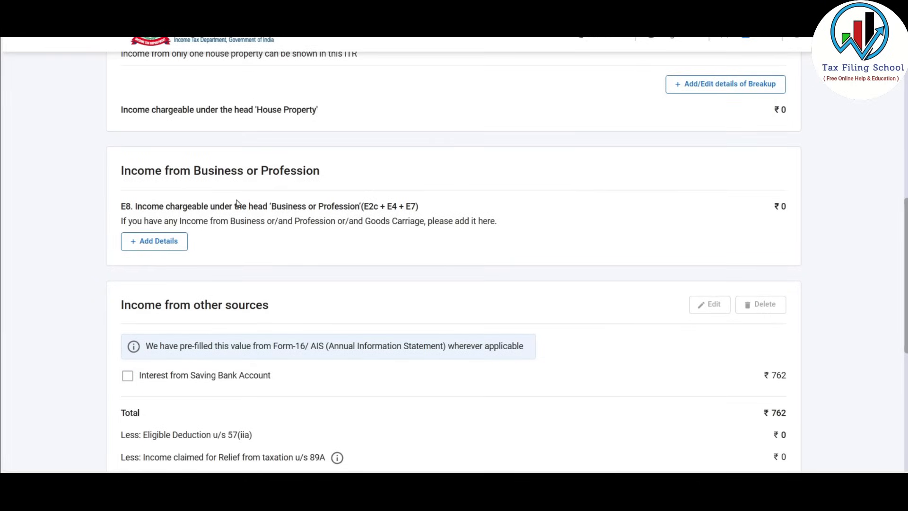
{"action": "left_click", "coordinate": [163, 243]}
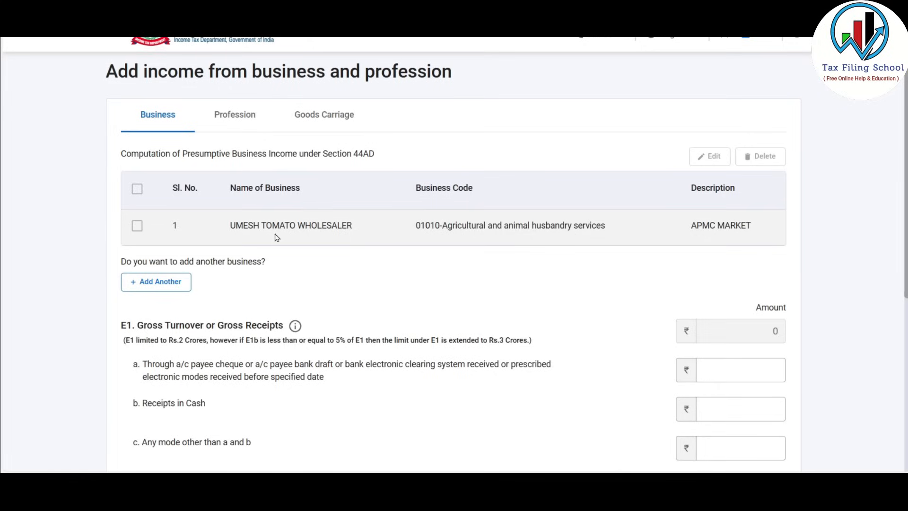
{"action": "left_click", "coordinate": [136, 227]}
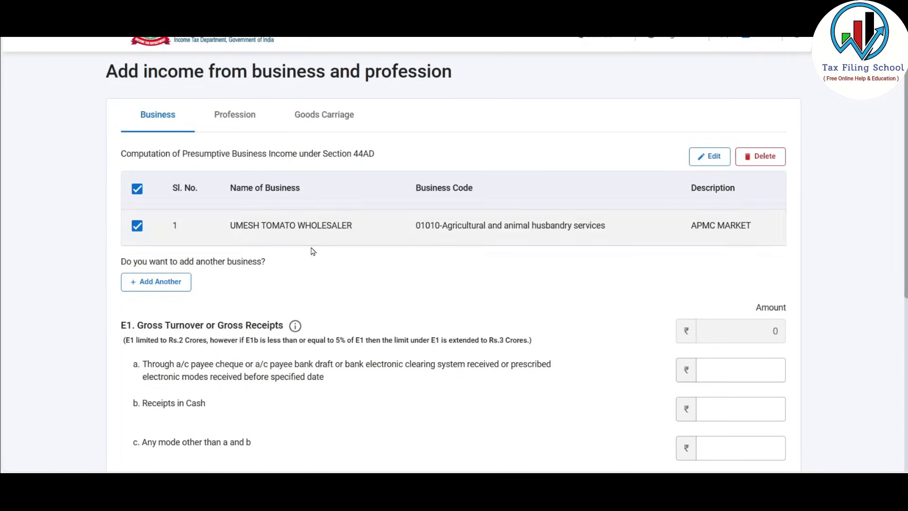
{"action": "left_click", "coordinate": [718, 220]}
{"action": "scroll", "coordinate": [589, 239], "scroll_direction": "down", "scroll_amount": 4}
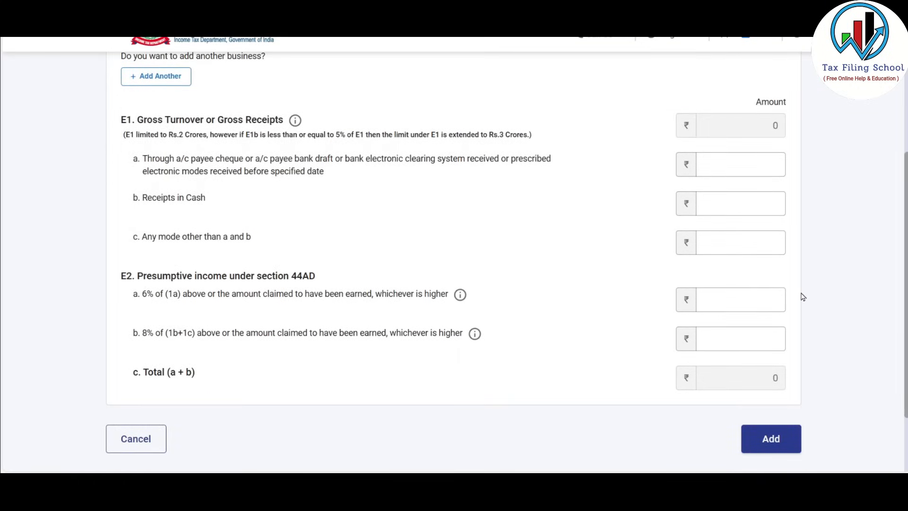
{"action": "left_click_drag", "start_coordinate": [128, 137], "coordinate": [537, 138]}
{"action": "left_click", "coordinate": [542, 141]}
{"action": "key", "text": "alt+Tab"}
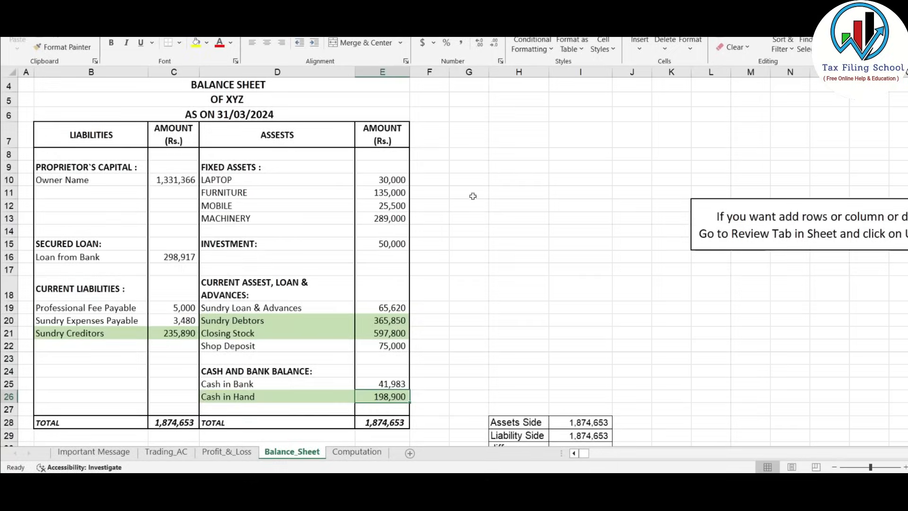
{"action": "left_click", "coordinate": [166, 452]}
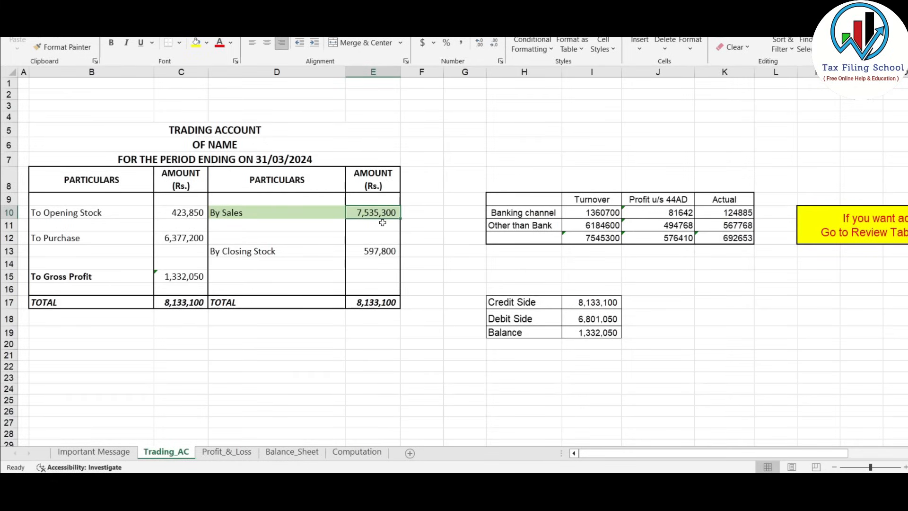
{"action": "key", "text": "alt+Tab"}
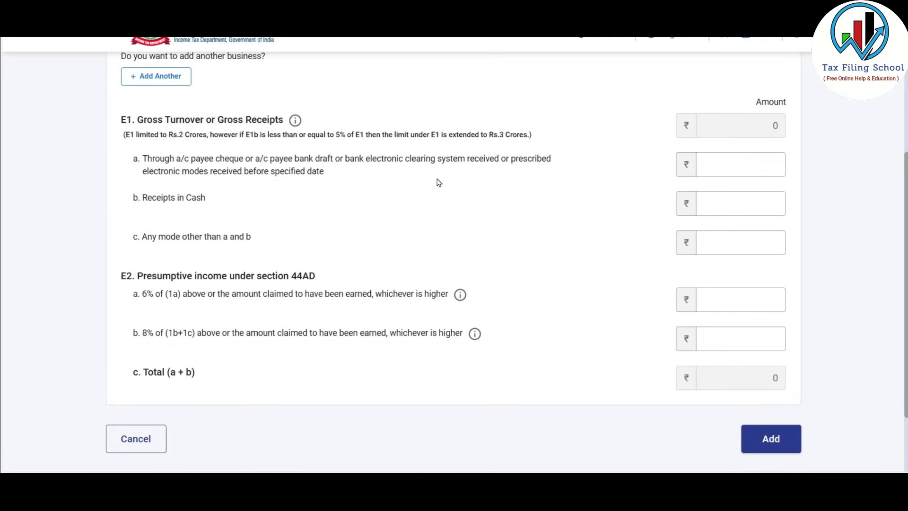
{"action": "left_click", "coordinate": [709, 200]}
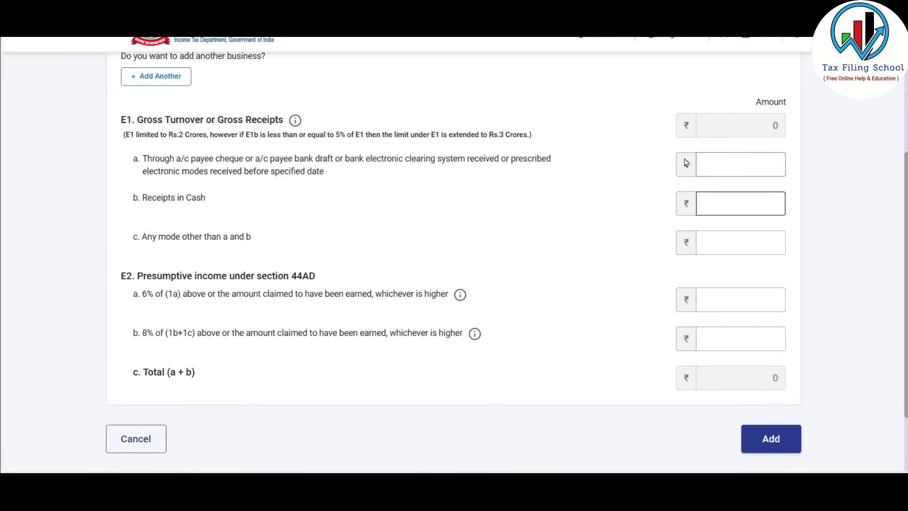
{"action": "key", "text": "alt+Tab"}
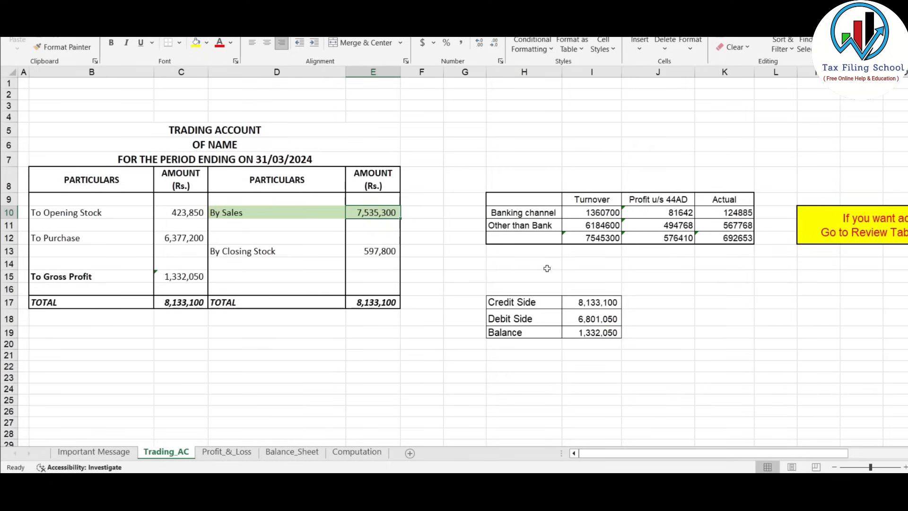
{"action": "left_click", "coordinate": [597, 215]}
{"action": "left_click", "coordinate": [603, 226]}
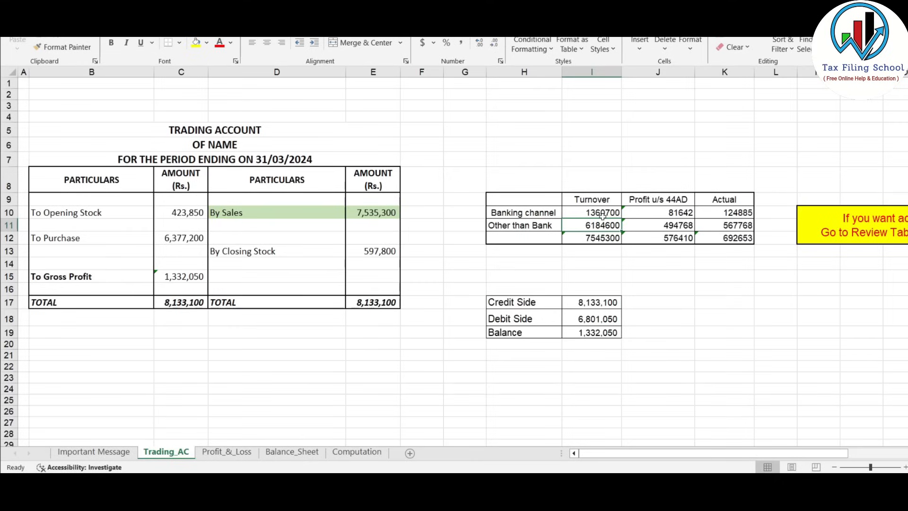
{"action": "left_click", "coordinate": [594, 212]}
{"action": "left_click", "coordinate": [593, 227]}
{"action": "key", "text": "alt+Tab"}
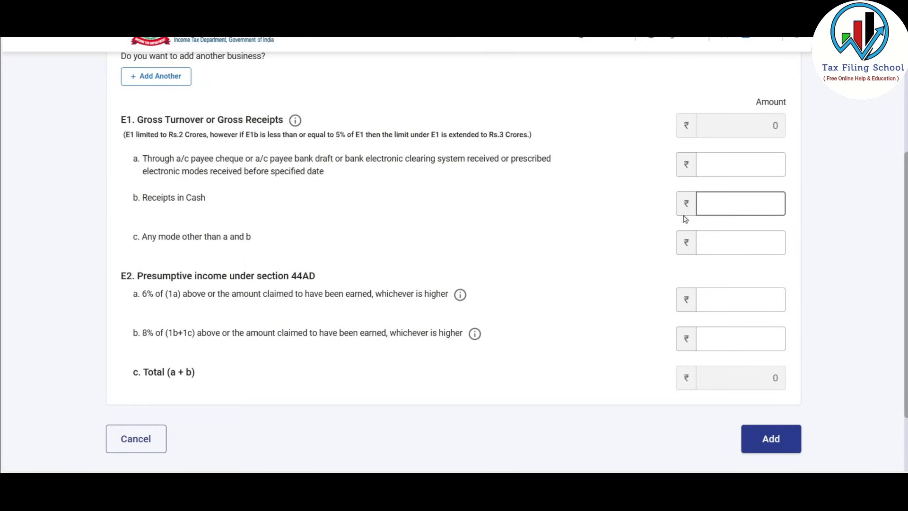
Enter 13,60,700 as E1a banking-channel receipts and 61,84,600 as E1b cash receipts
{"action": "left_click", "coordinate": [725, 168]}
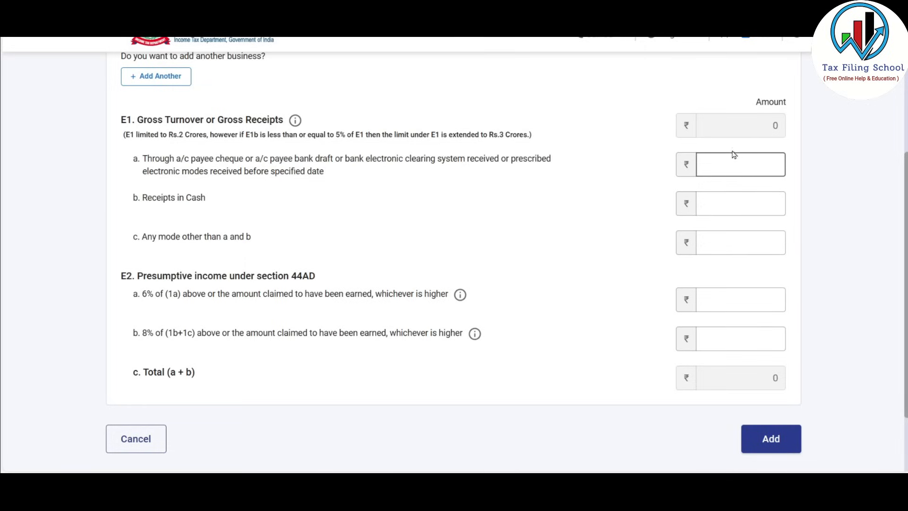
{"action": "type", "text": "1360700"}
{"action": "key", "text": "Tab"}
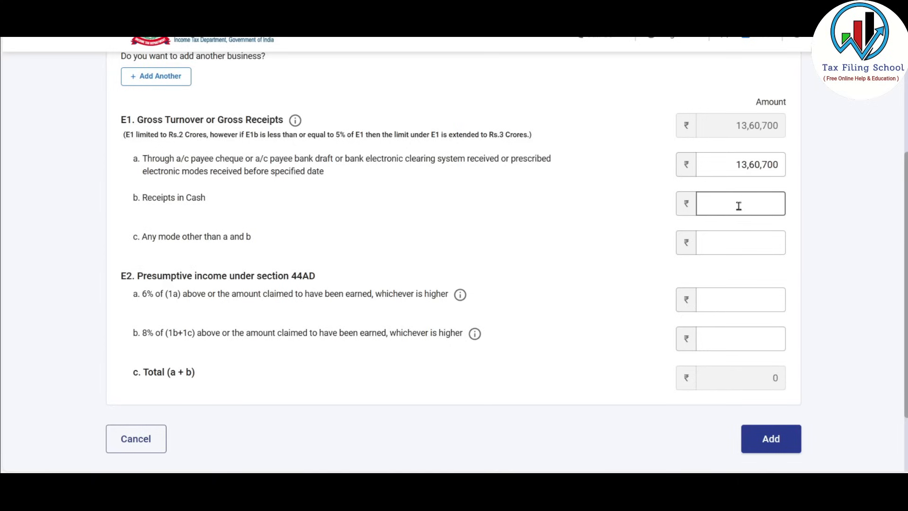
{"action": "type", "text": "6184600"}
{"action": "left_click", "coordinate": [754, 146]}
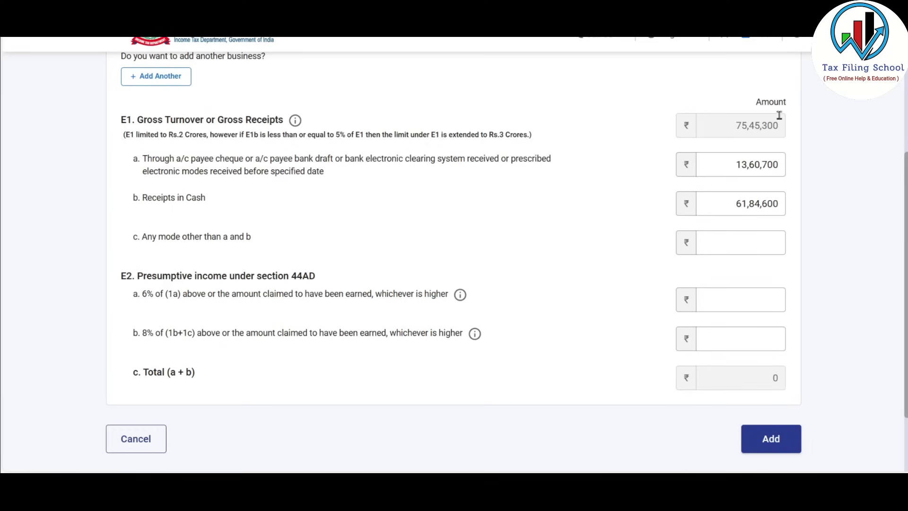
Cross-check the 75,45,300 gross turnover against Excel's By Sales total before filling E2
{"action": "key", "text": "alt+Tab"}
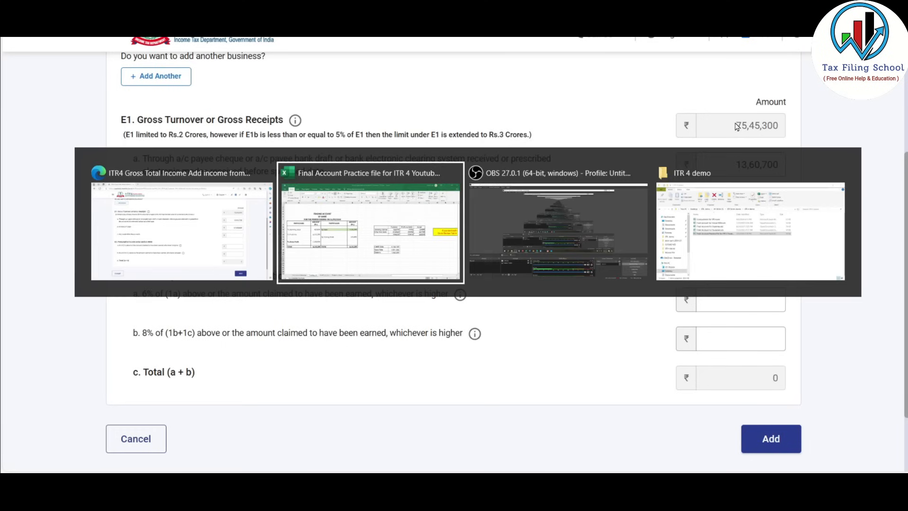
{"action": "left_click", "coordinate": [382, 214]}
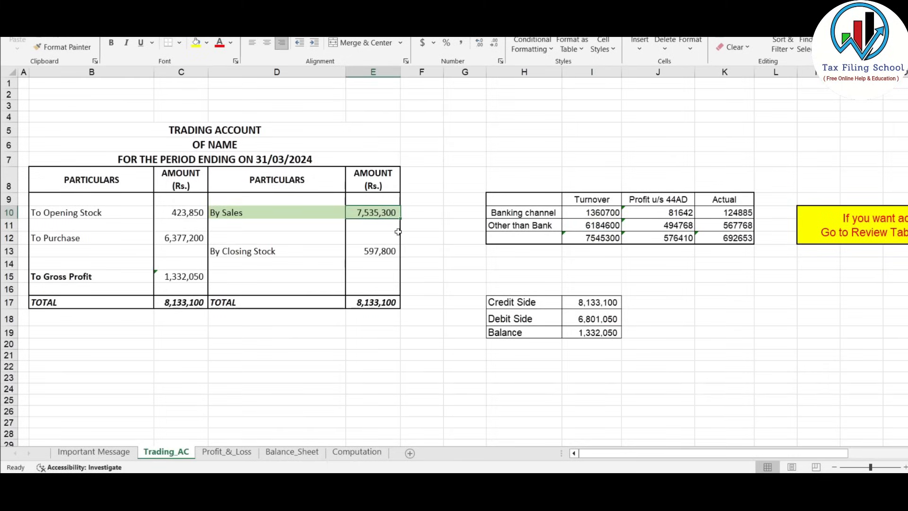
{"action": "key", "text": "alt+Tab"}
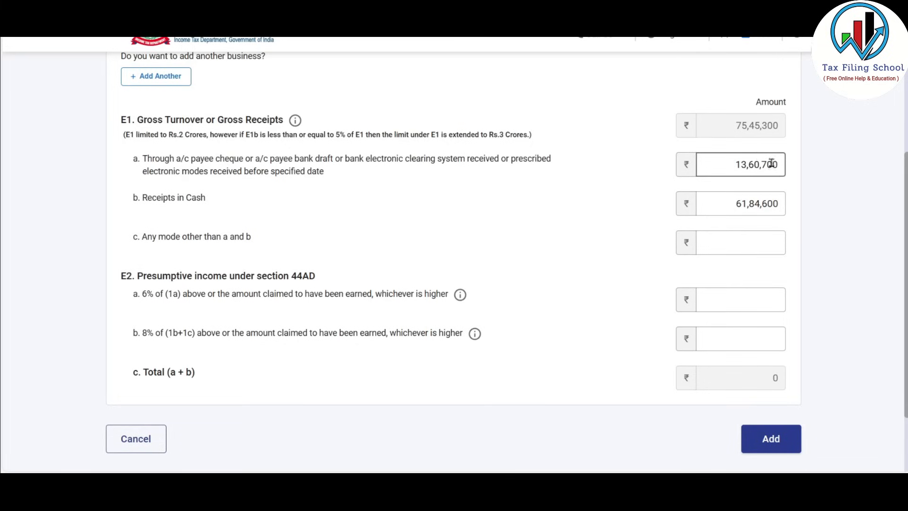
{"action": "left_click", "coordinate": [738, 299]}
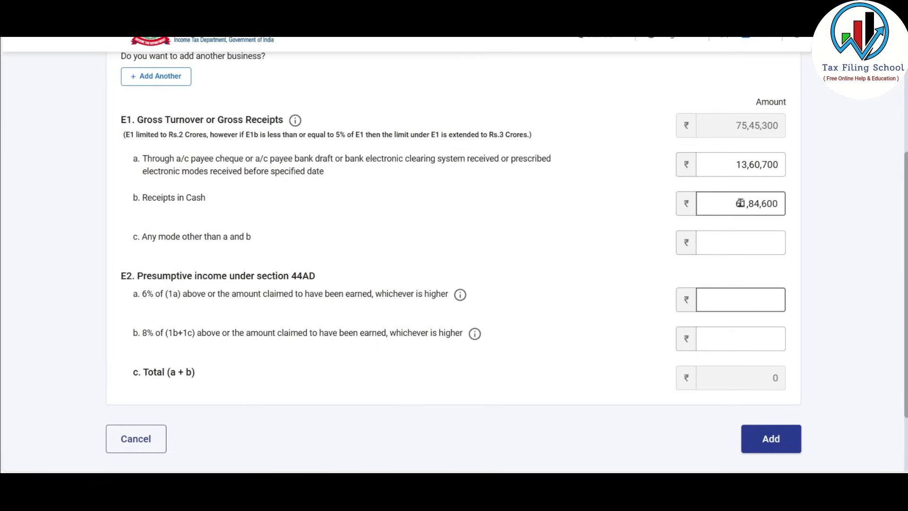
{"action": "left_click_drag", "start_coordinate": [736, 203], "coordinate": [775, 204]}
{"action": "left_click", "coordinate": [775, 208]}
{"action": "left_click", "coordinate": [745, 340]}
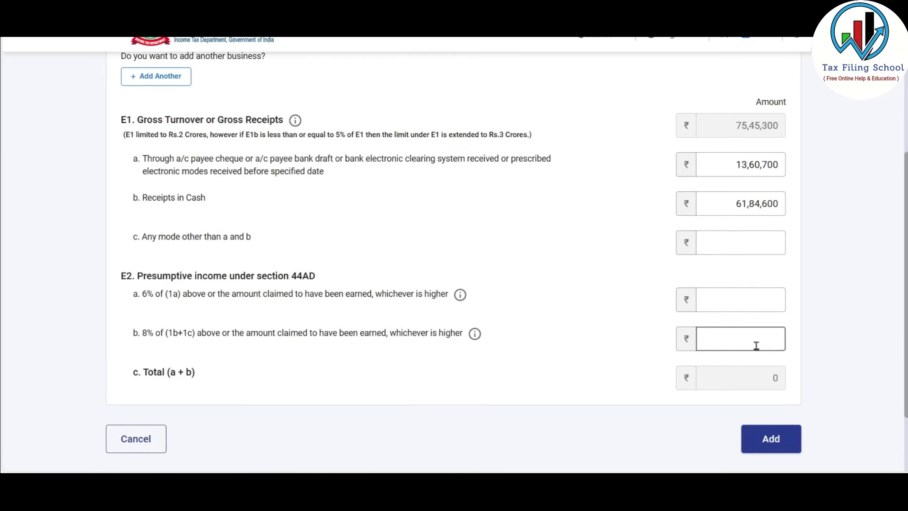
{"action": "key", "text": "alt+Tab"}
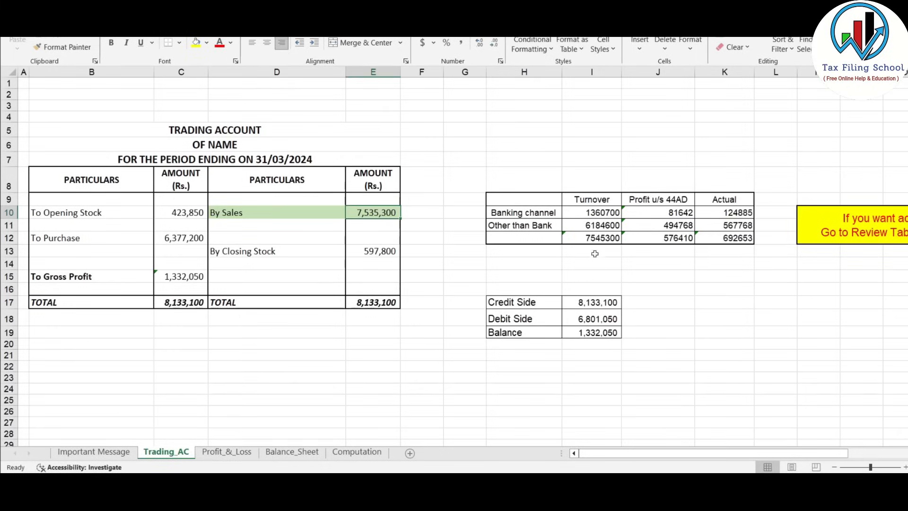
Review the Trading_AC turnover and 44AD profits, and sum the actual profits 124885 and 567768
{"action": "left_click", "coordinate": [612, 214]}
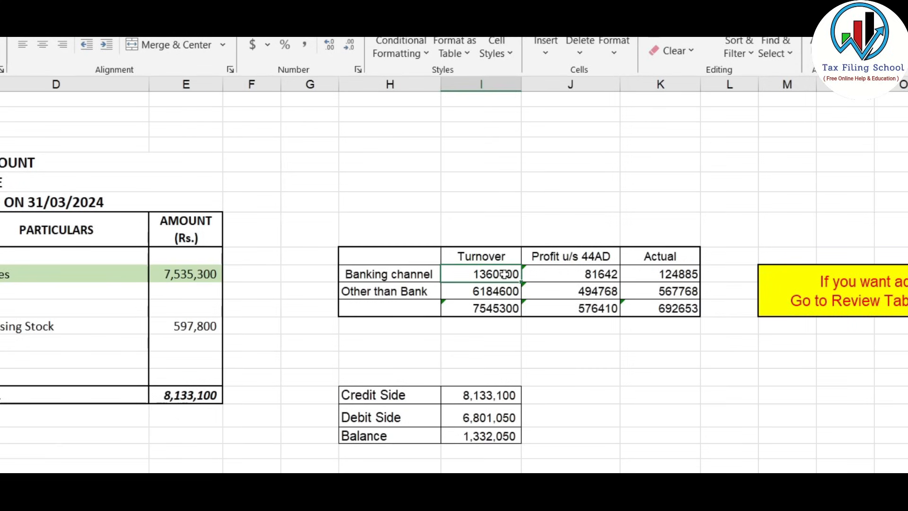
{"action": "left_click", "coordinate": [605, 273]}
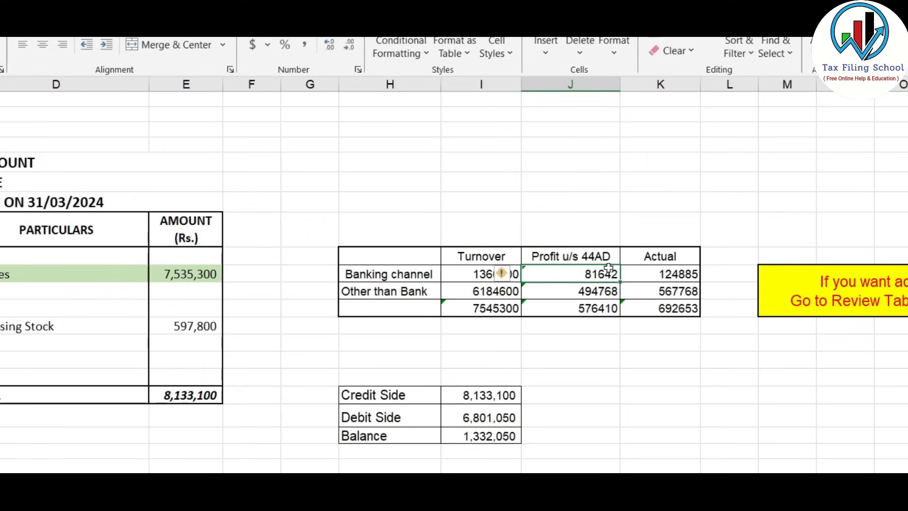
{"action": "left_click", "coordinate": [500, 292]}
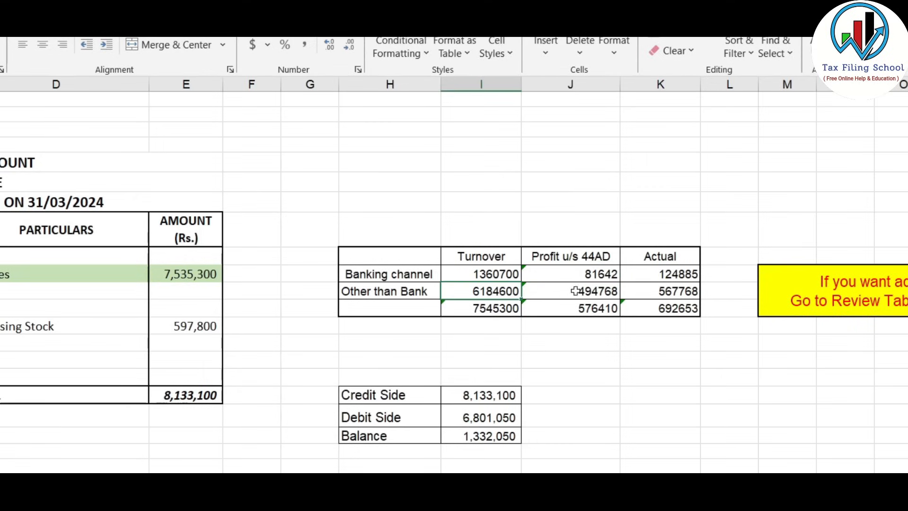
{"action": "left_click", "coordinate": [597, 292]}
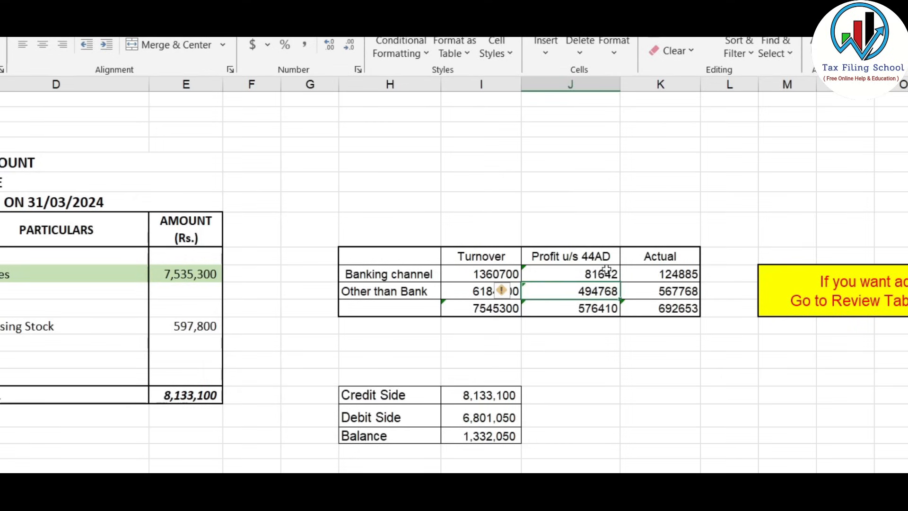
{"action": "left_click_drag", "start_coordinate": [605, 270], "coordinate": [611, 293]}
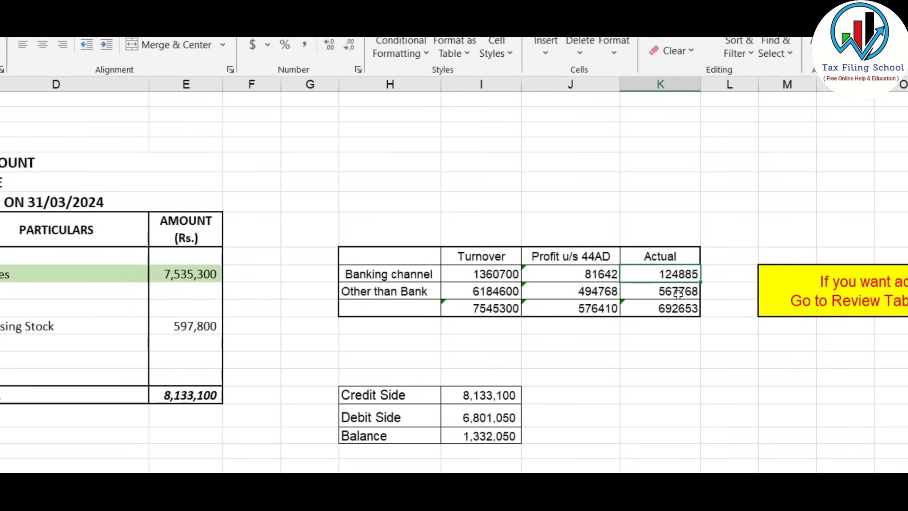
{"action": "left_click_drag", "start_coordinate": [685, 273], "coordinate": [693, 291]}
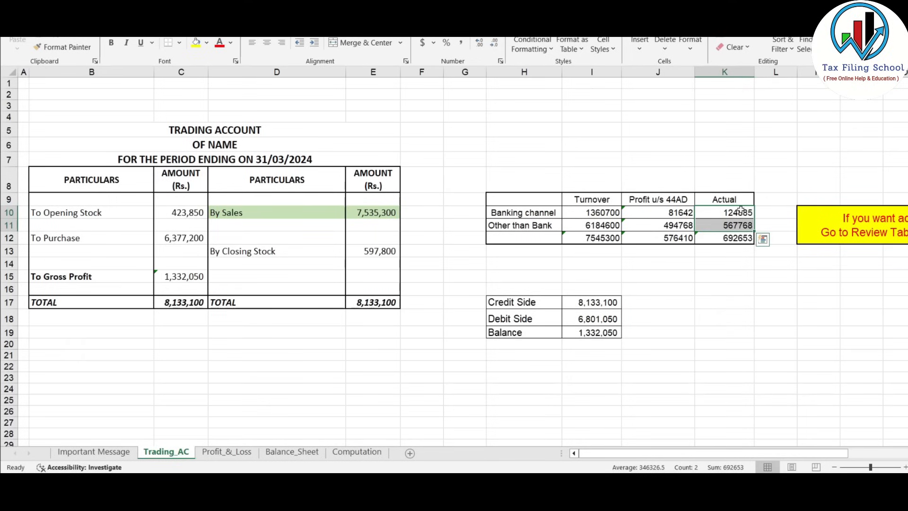
Match the 692653 actual profit total against the Profit_&_Loss net profit
{"action": "left_click", "coordinate": [227, 452]}
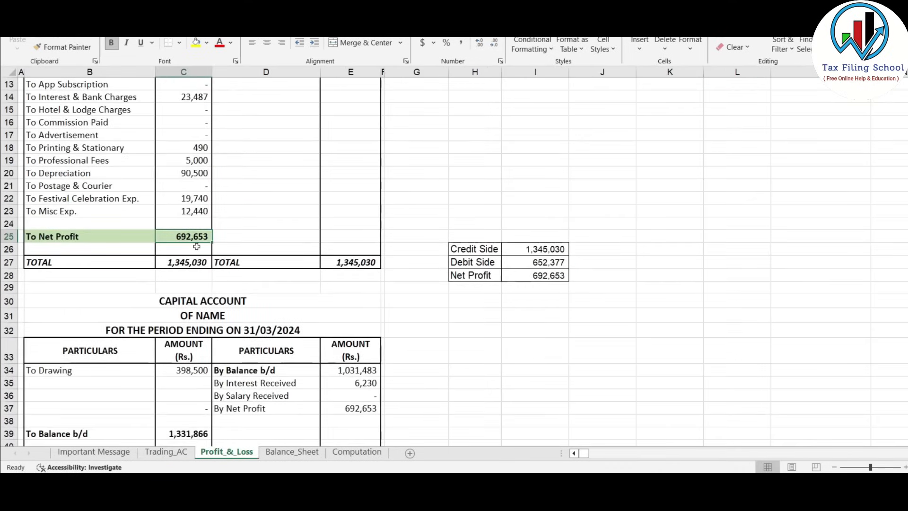
{"action": "key", "text": "alt+Tab"}
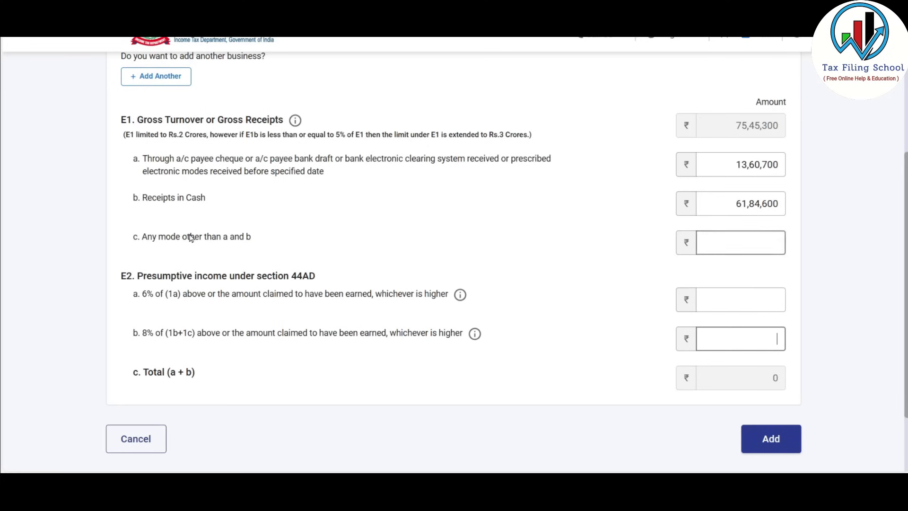
{"action": "key", "text": "alt+Tab"}
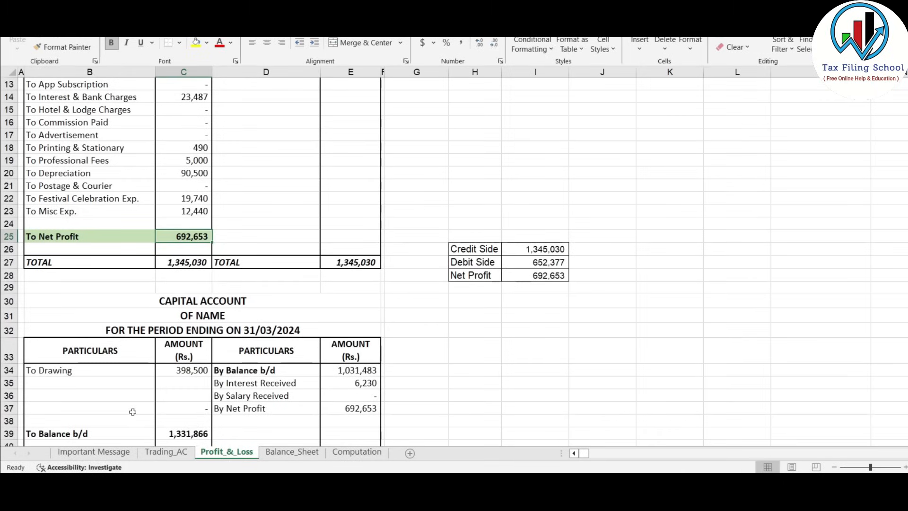
{"action": "left_click", "coordinate": [166, 451]}
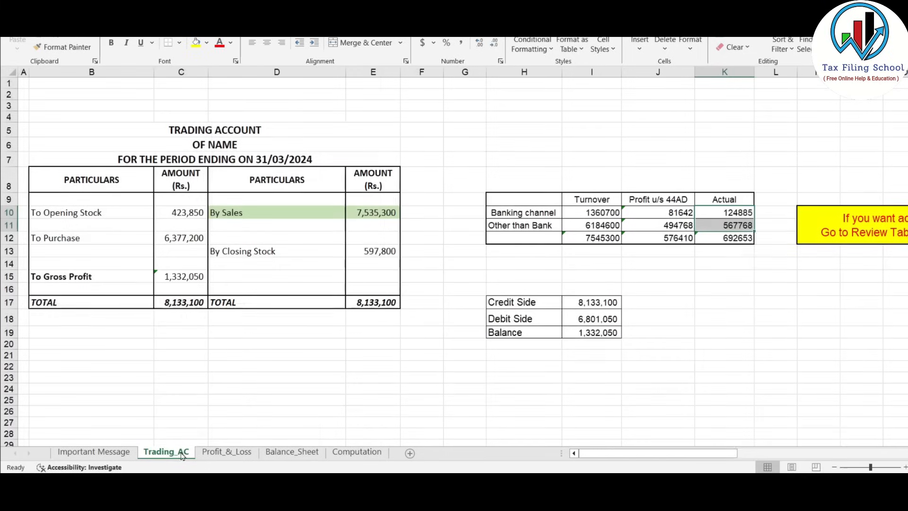
{"action": "left_click", "coordinate": [737, 238]}
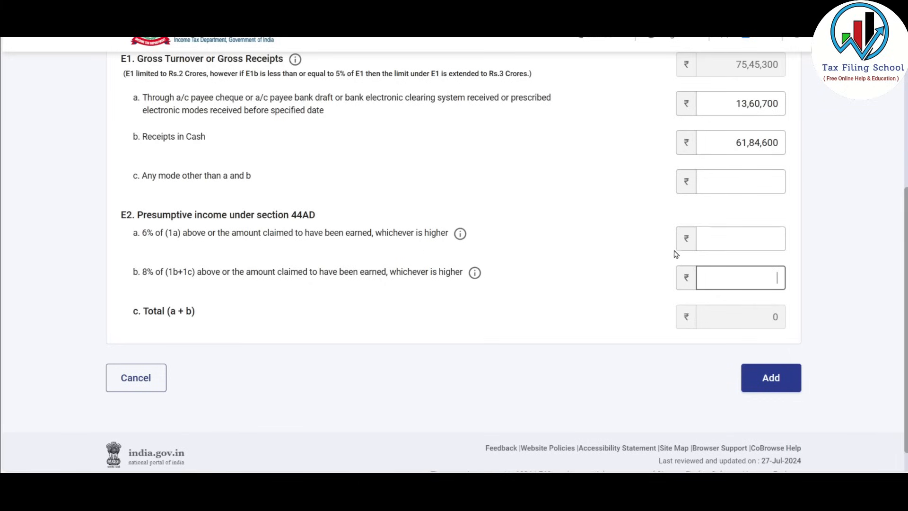
Enter 1,24,885 in E2a and 5,67,768 in E2b, totalling 6,92,653 presumptive income
{"action": "left_click", "coordinate": [719, 237]}
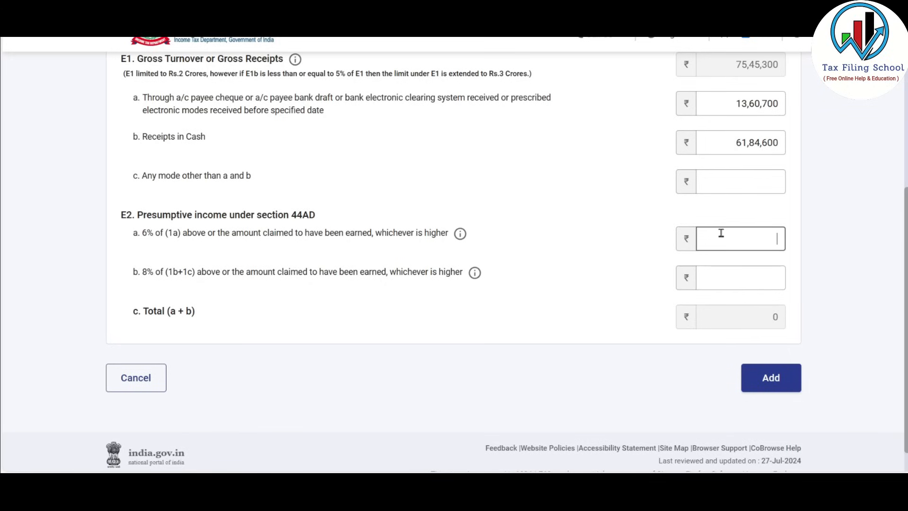
{"action": "type", "text": "124885"}
{"action": "left_click", "coordinate": [764, 268]}
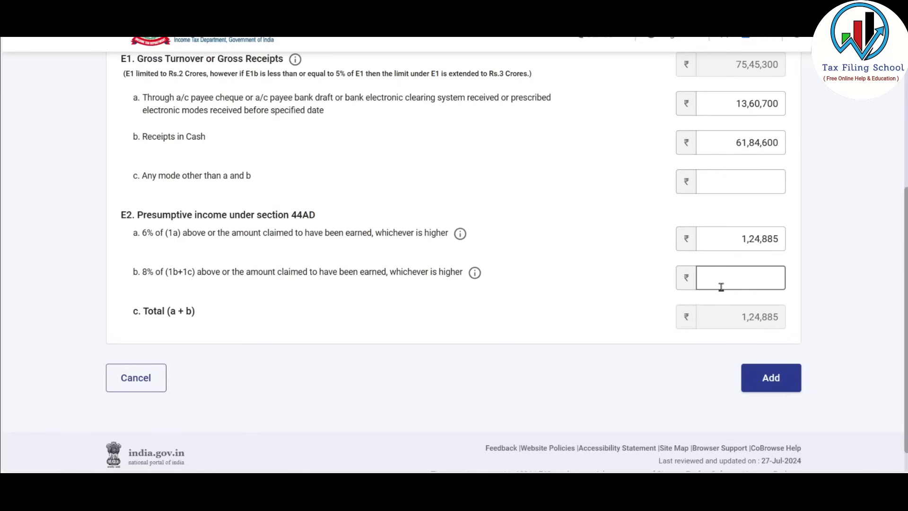
{"action": "type", "text": "5,67,768"}
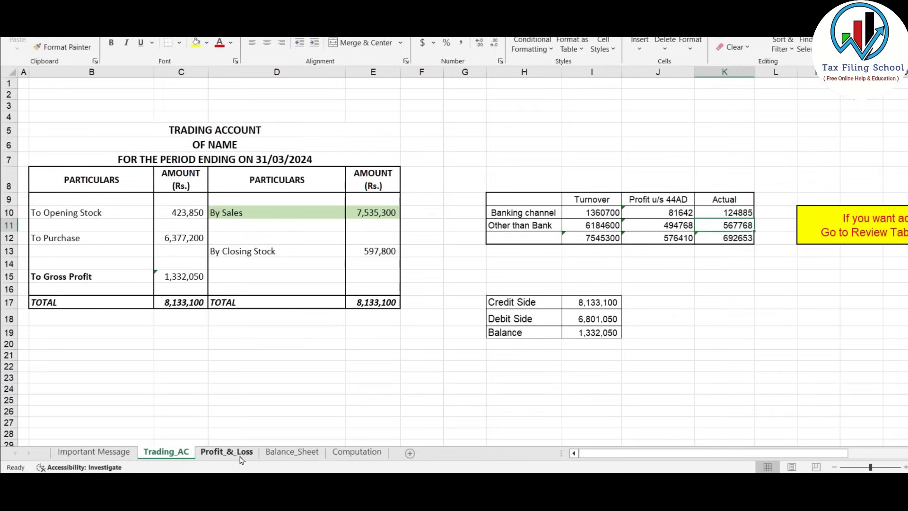
{"action": "left_click", "coordinate": [232, 452]}
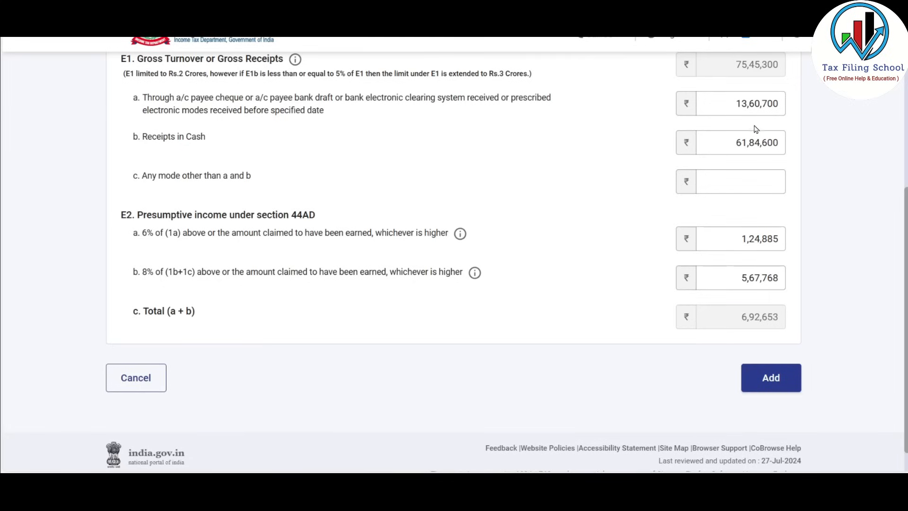
{"action": "left_click", "coordinate": [772, 380]}
{"action": "scroll", "coordinate": [463, 284], "scroll_direction": "up", "scroll_amount": 5}
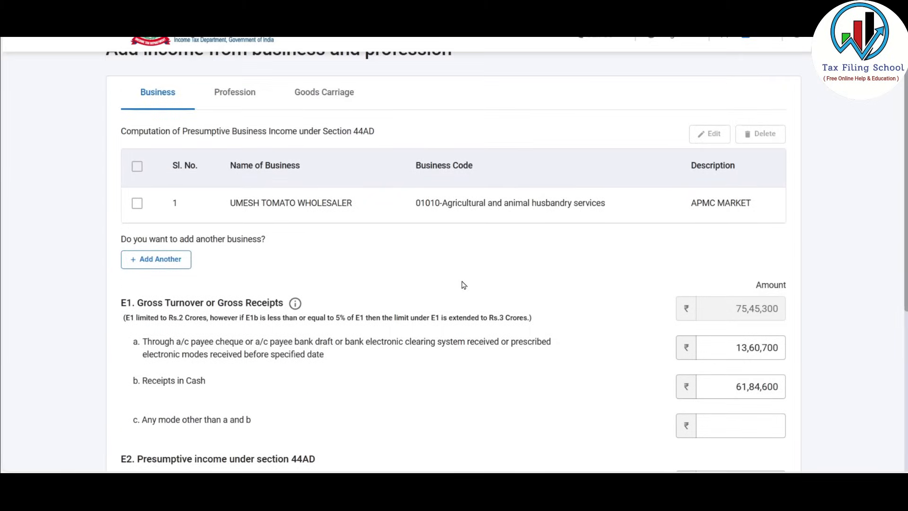
Add the 44ADA profession S R Consultancy, code 16003-Tax consultancy, described 'Income Tax And GST'
{"action": "left_click", "coordinate": [237, 96]}
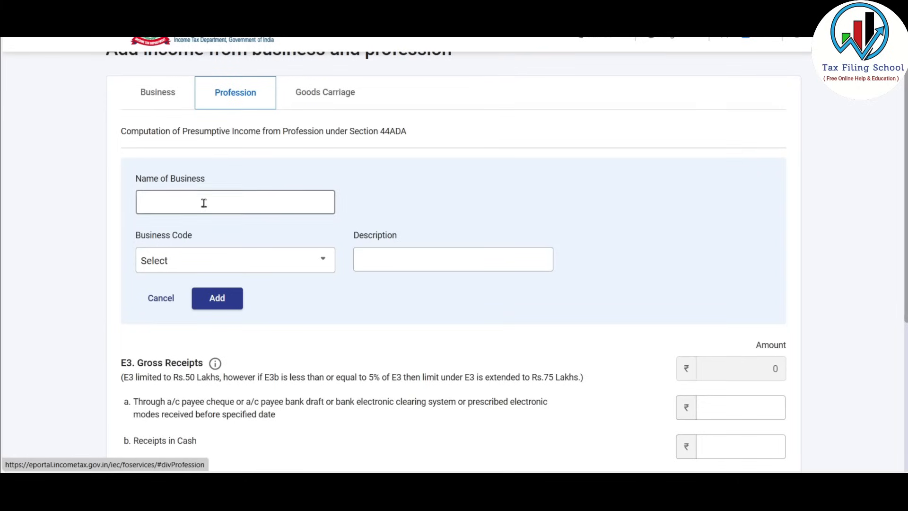
{"action": "left_click", "coordinate": [290, 262]}
{"action": "left_click", "coordinate": [247, 199]}
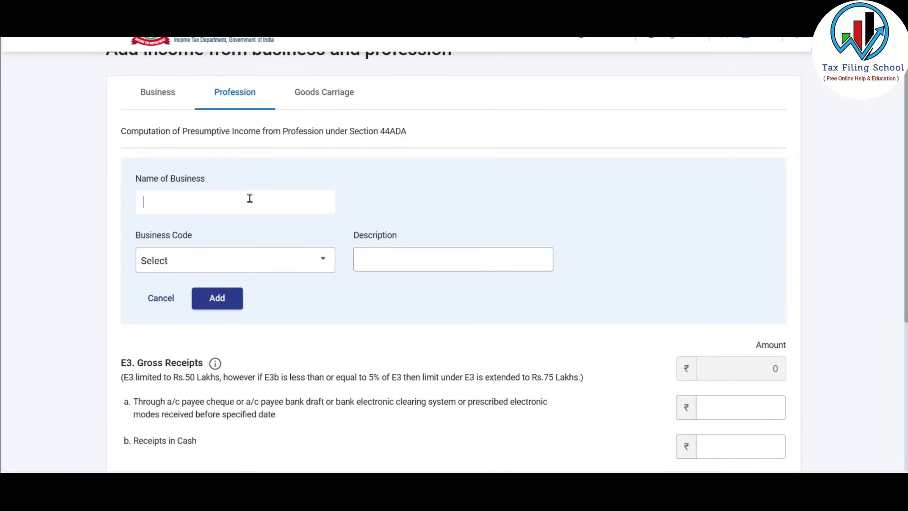
{"action": "type", "text": "S R Consultancy"}
{"action": "left_click", "coordinate": [237, 262]}
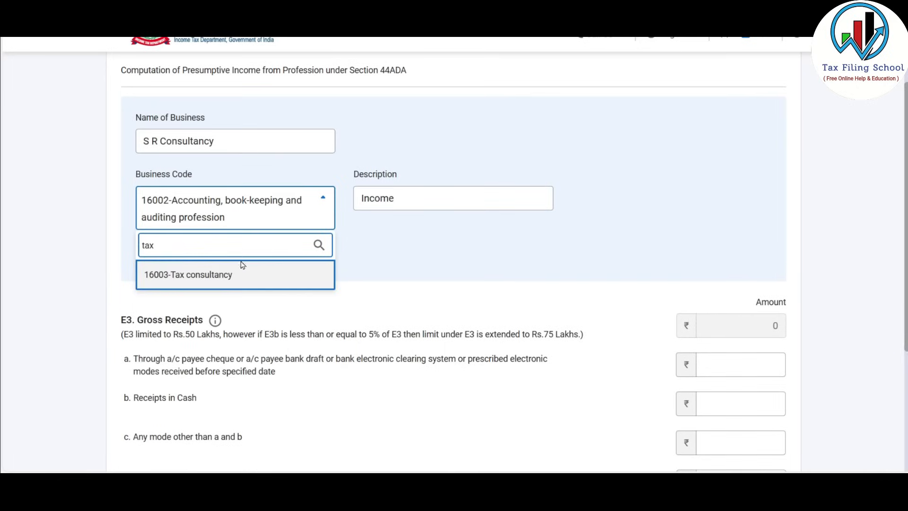
{"action": "left_click", "coordinate": [241, 264]}
{"action": "left_click", "coordinate": [412, 203]}
{"action": "type", "text": "Tax And GST"}
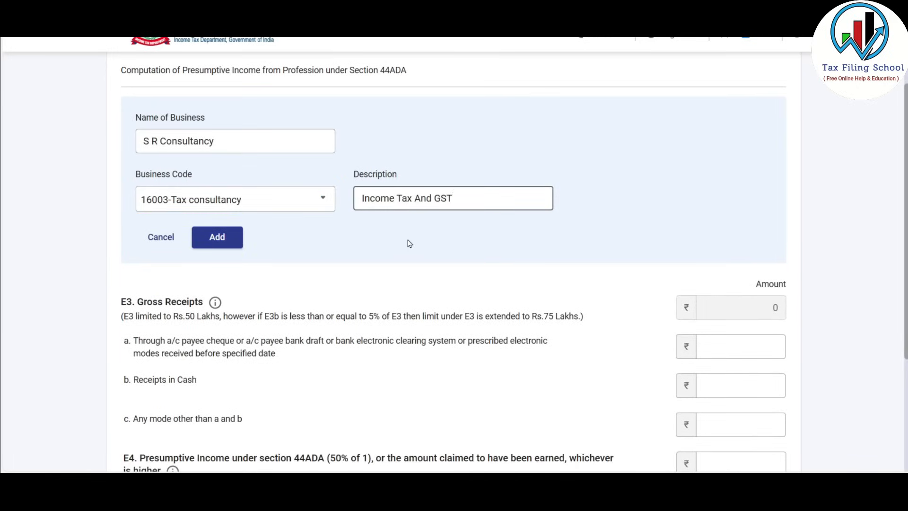
{"action": "left_click", "coordinate": [387, 255]}
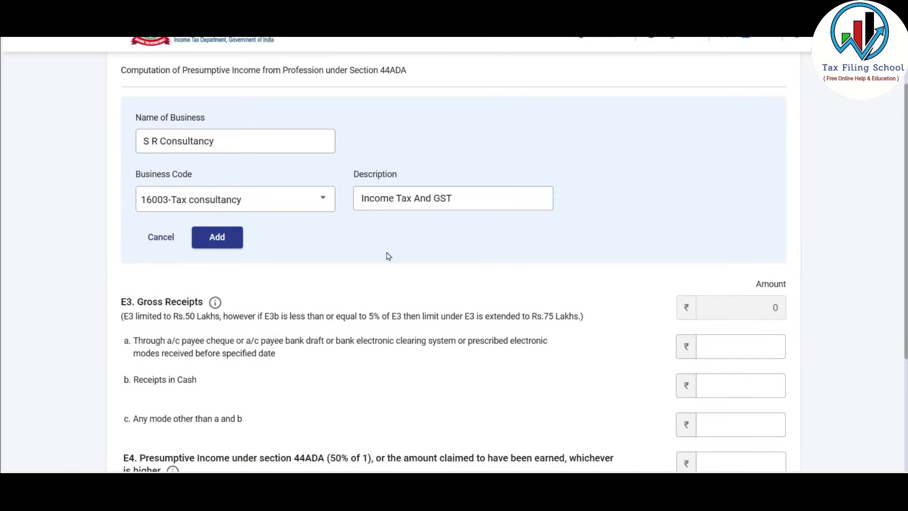
{"action": "left_click", "coordinate": [218, 236]}
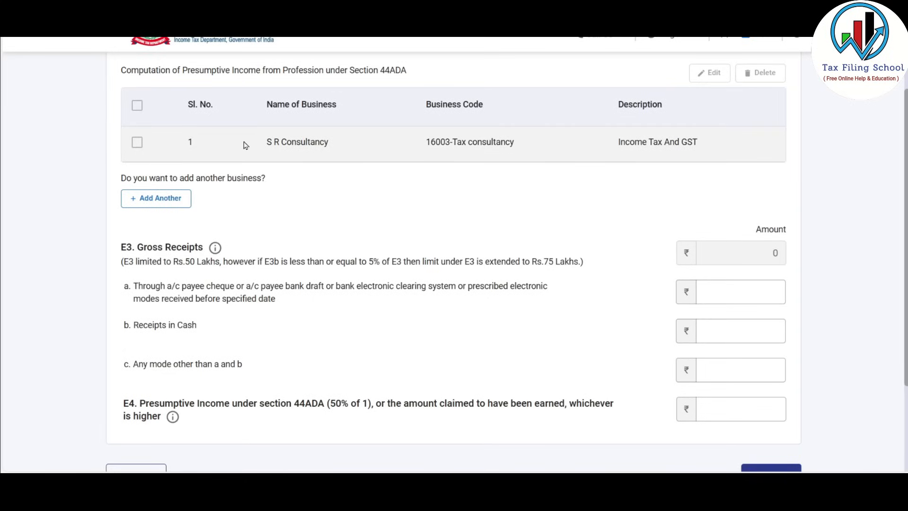
Review the E3 bank, cash and other-mode gross receipts and highlight the E3 limit note
{"action": "scroll", "coordinate": [553, 170], "scroll_direction": "down", "scroll_amount": 3}
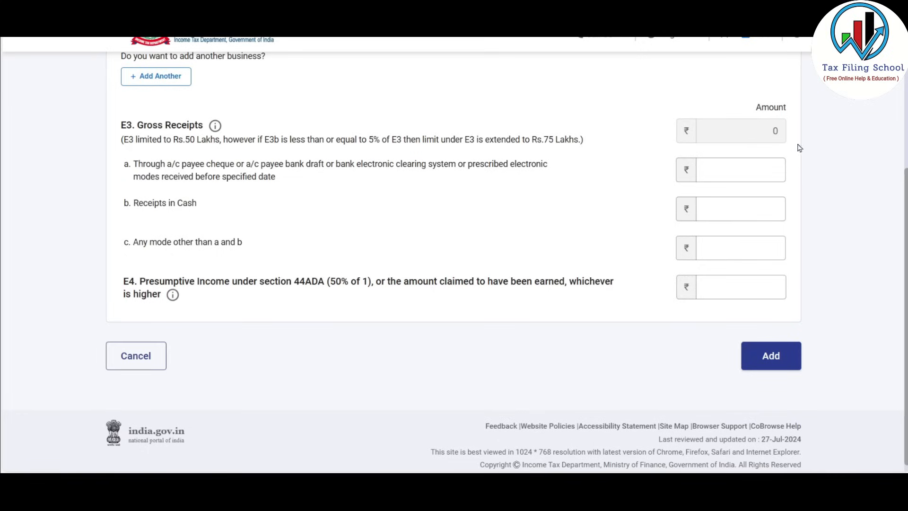
{"action": "left_click", "coordinate": [716, 169]}
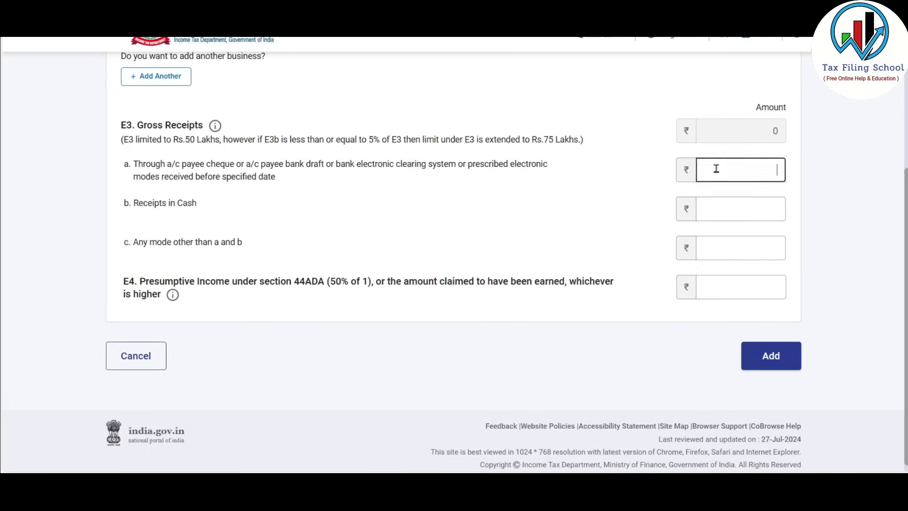
{"action": "left_click", "coordinate": [733, 208]}
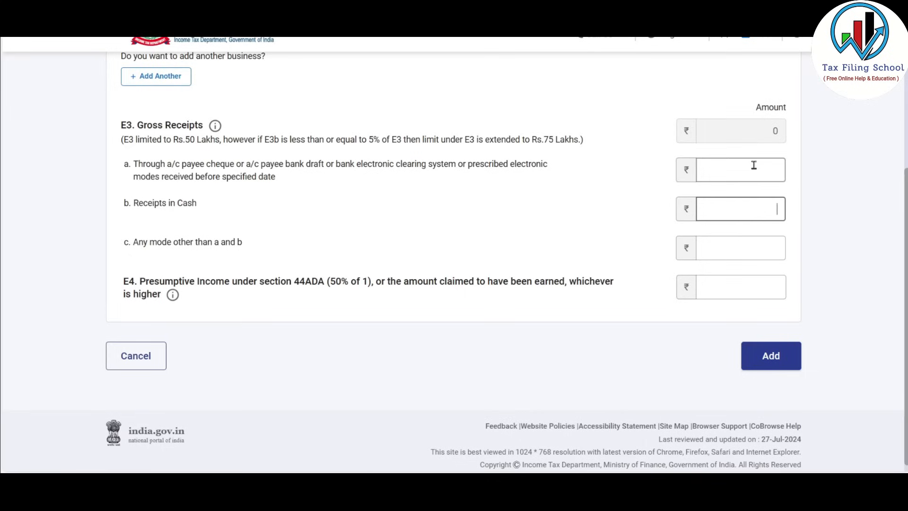
{"action": "left_click", "coordinate": [727, 250]}
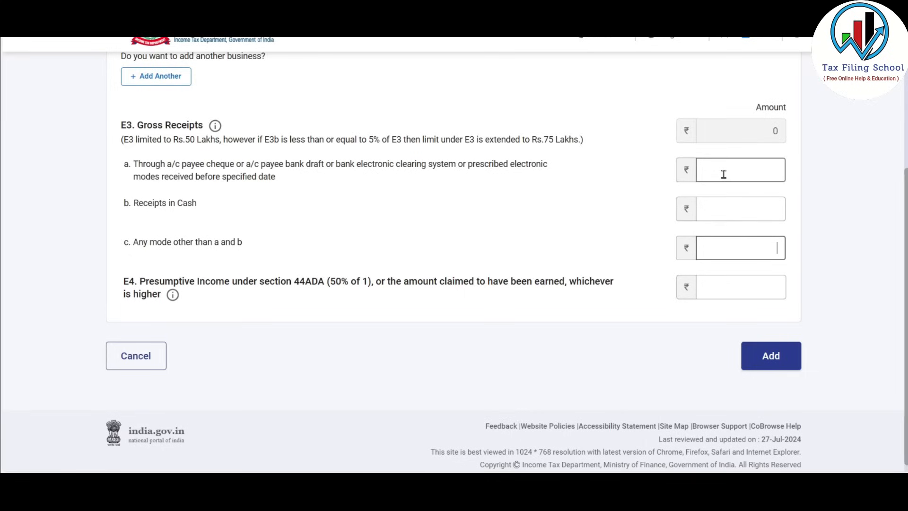
{"action": "left_click", "coordinate": [761, 172]}
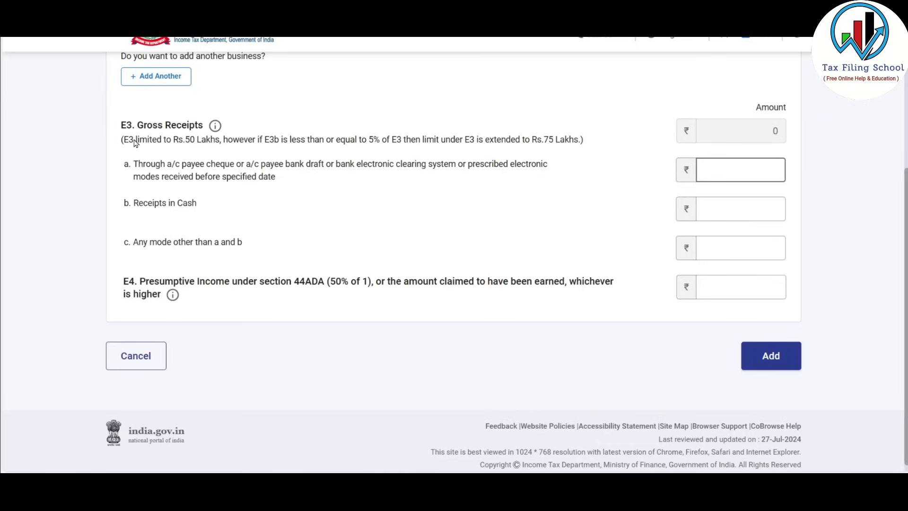
{"action": "left_click_drag", "start_coordinate": [135, 142], "coordinate": [581, 140]}
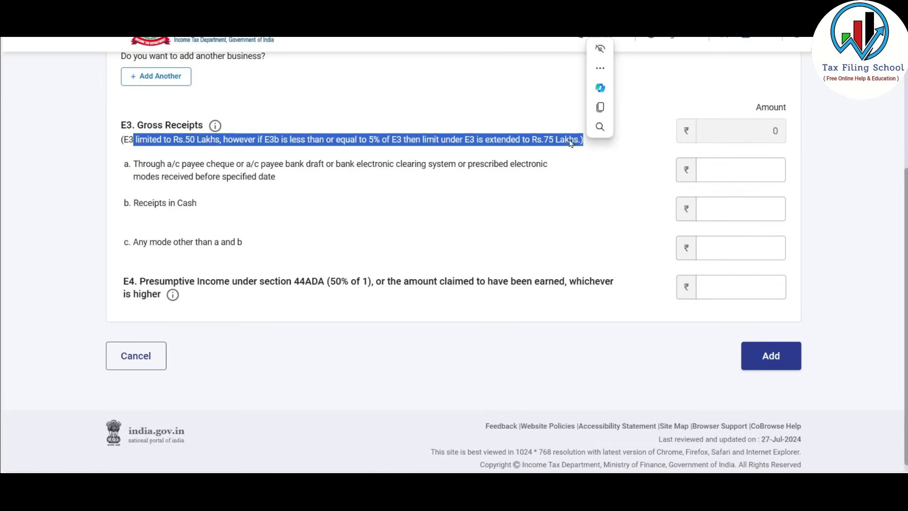
{"action": "left_click", "coordinate": [736, 170]}
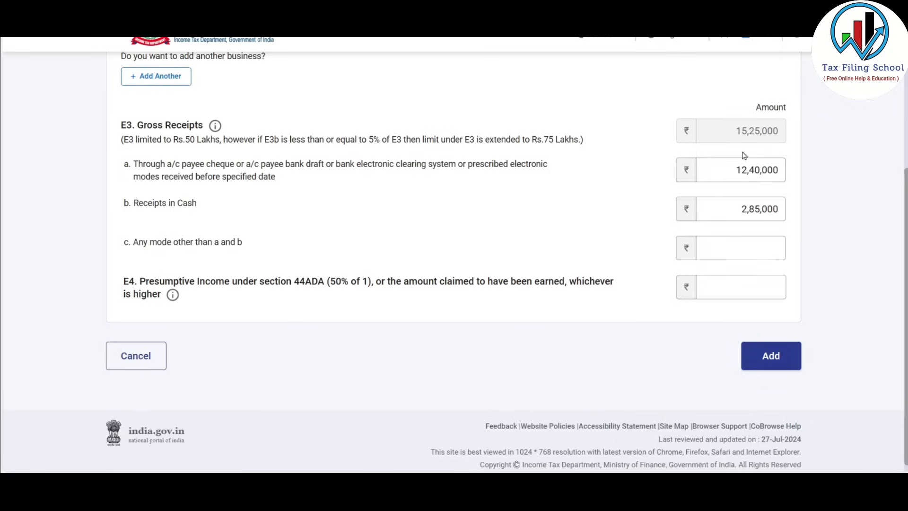
Recheck the 12,40,000 bank and 2,85,000 cash receipts, then enter 800000 as E4 presumptive income
{"action": "left_click", "coordinate": [769, 213]}
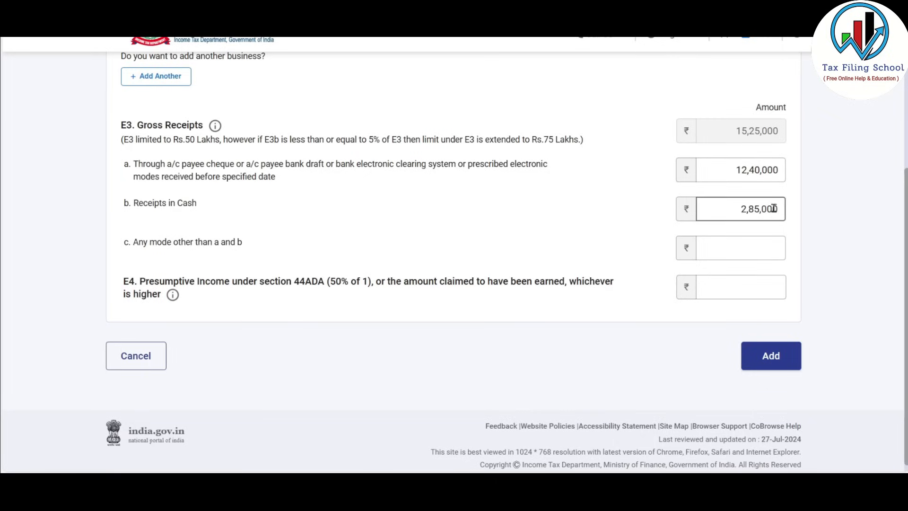
{"action": "left_click", "coordinate": [740, 167]}
{"action": "left_click", "coordinate": [776, 207]}
{"action": "left_click", "coordinate": [766, 166]}
{"action": "left_click", "coordinate": [733, 208]}
{"action": "left_click", "coordinate": [758, 169]}
{"action": "left_click", "coordinate": [752, 207]}
{"action": "left_click", "coordinate": [747, 169]}
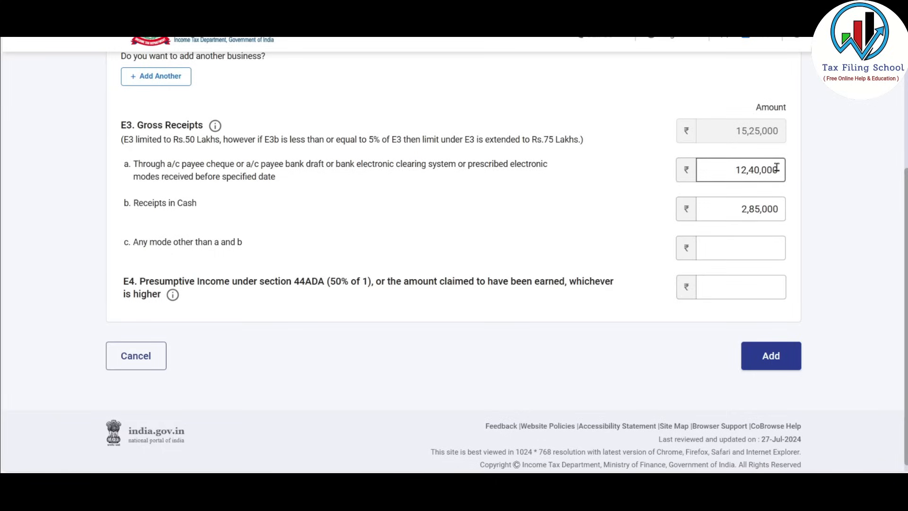
{"action": "left_click", "coordinate": [732, 208]}
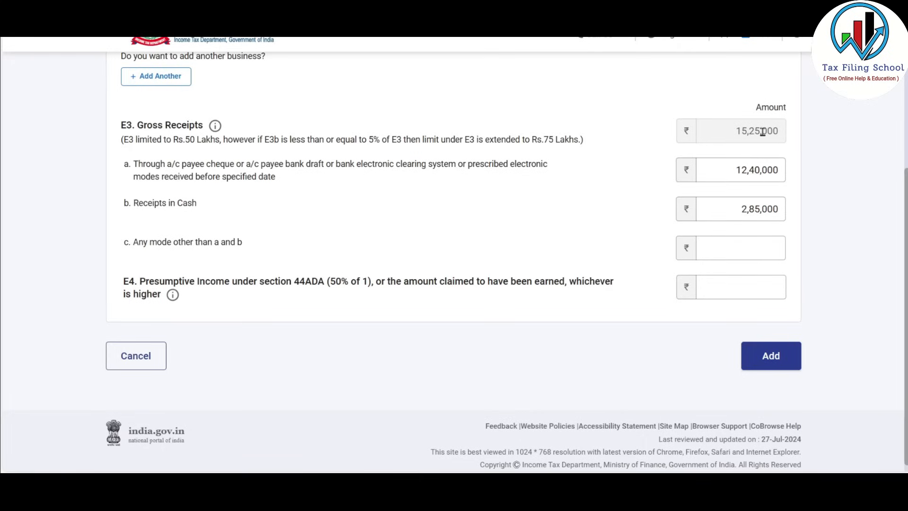
{"action": "left_click", "coordinate": [740, 288]}
{"action": "type", "text": "800000"}
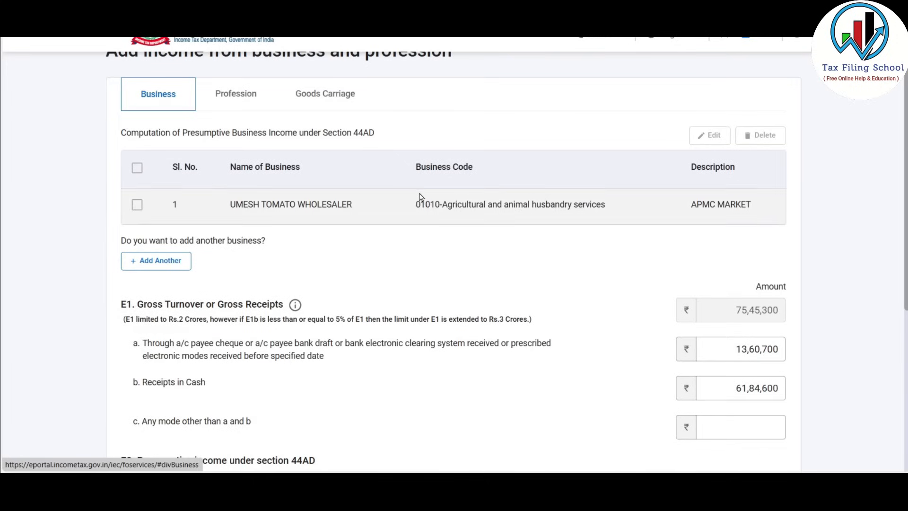
Save the business income details and scroll the summary down to Income from other sources
{"action": "scroll", "coordinate": [528, 169], "scroll_direction": "down", "scroll_amount": 3}
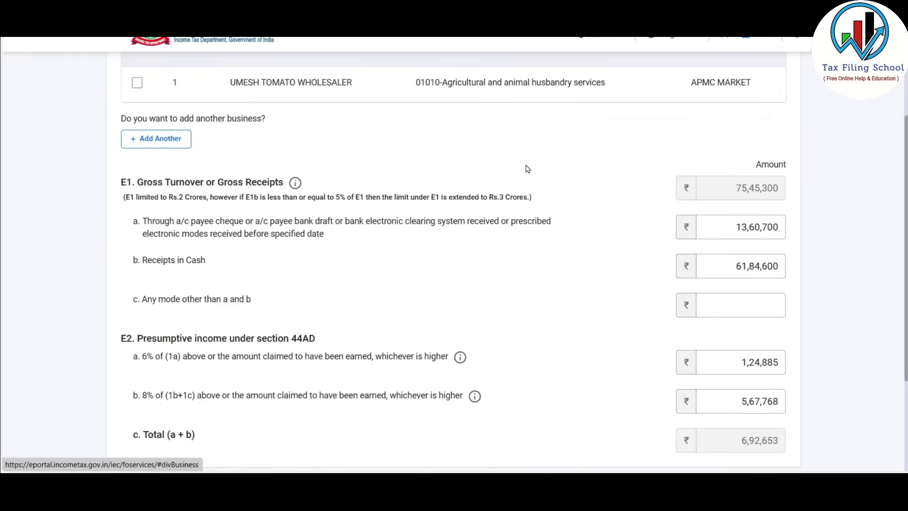
{"action": "scroll", "coordinate": [661, 187], "scroll_direction": "down", "scroll_amount": 4}
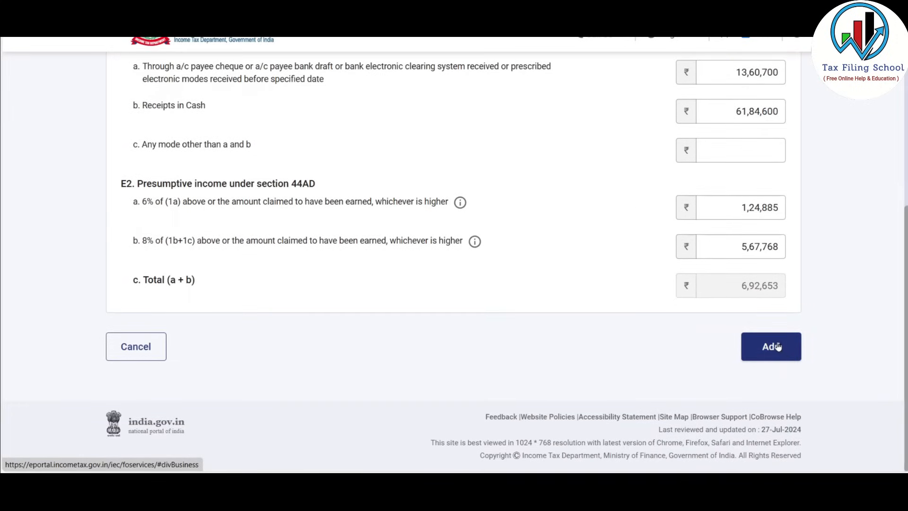
{"action": "left_click", "coordinate": [779, 349]}
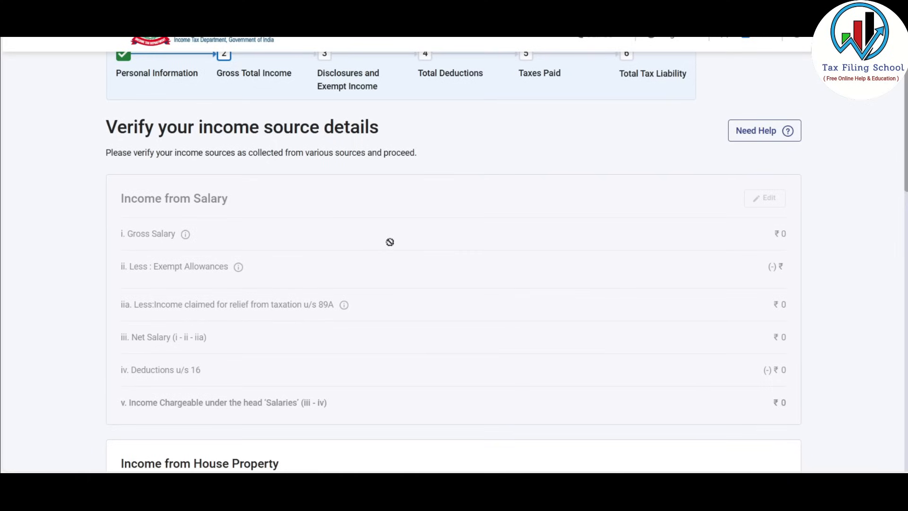
{"action": "scroll", "coordinate": [411, 226], "scroll_direction": "down", "scroll_amount": 9}
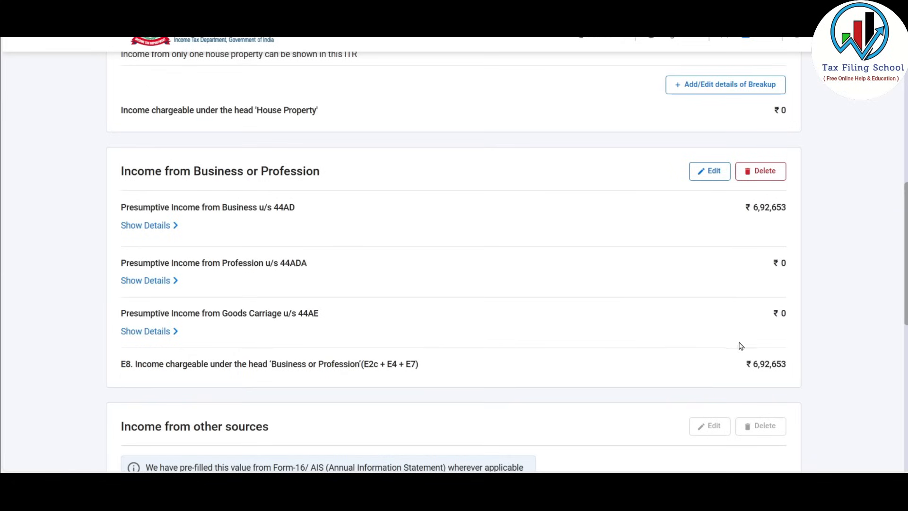
{"action": "scroll", "coordinate": [585, 208], "scroll_direction": "down", "scroll_amount": 5}
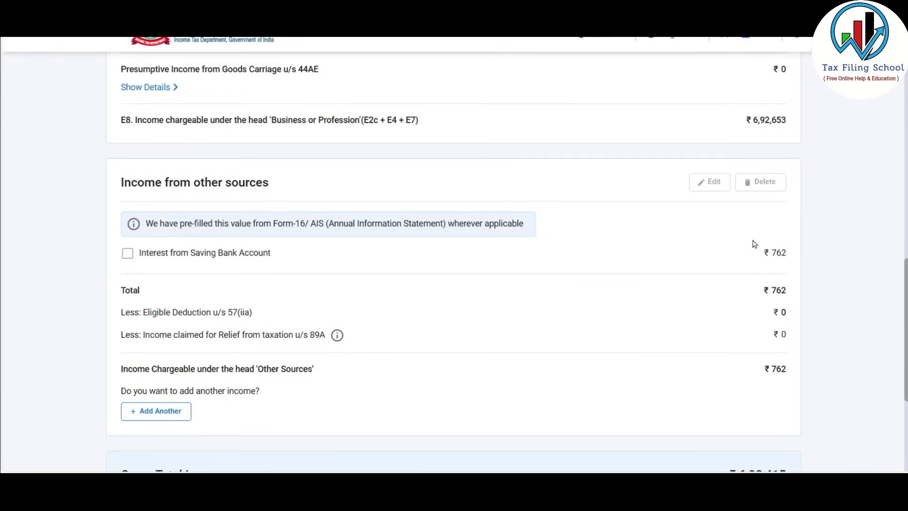
Change the savings bank interest to 6,230, taken from Excel cell E35
{"action": "left_click", "coordinate": [127, 255]}
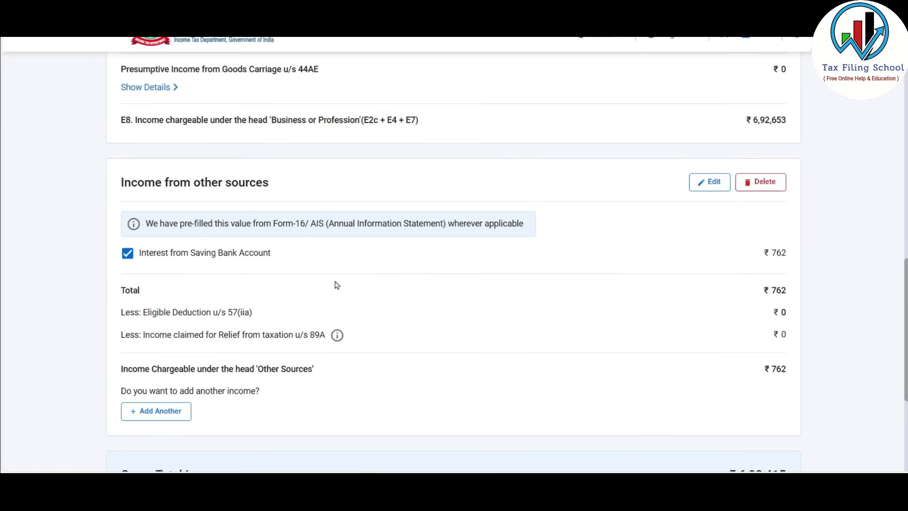
{"action": "key", "text": "alt+Tab"}
{"action": "left_click", "coordinate": [366, 345]}
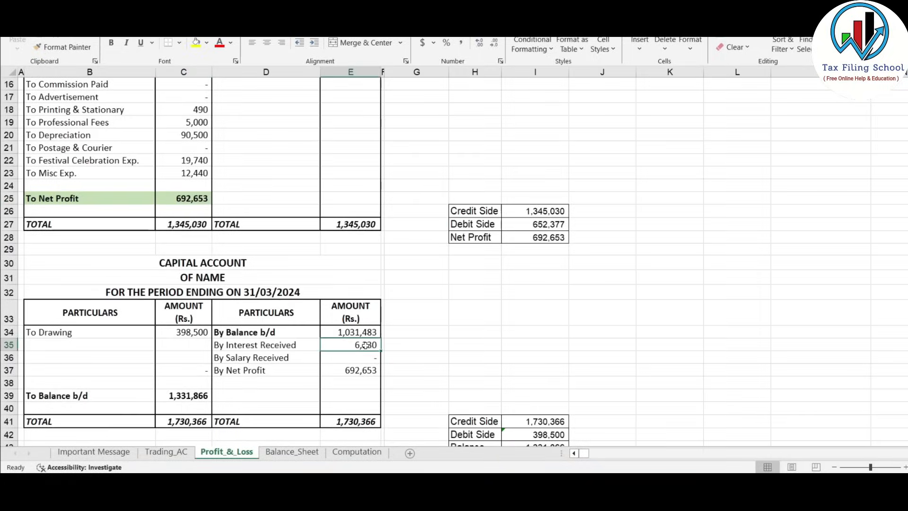
{"action": "key", "text": "alt+Tab"}
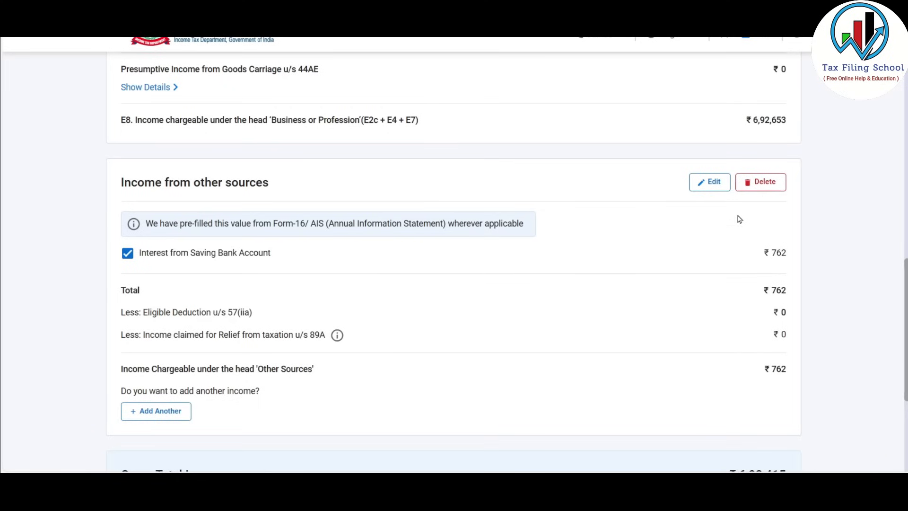
{"action": "left_click", "coordinate": [709, 182]}
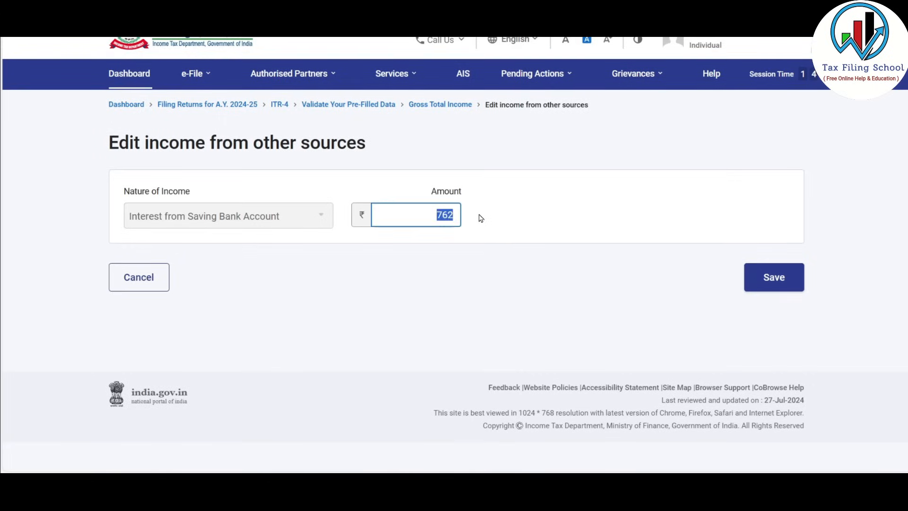
{"action": "type", "text": "6,230"}
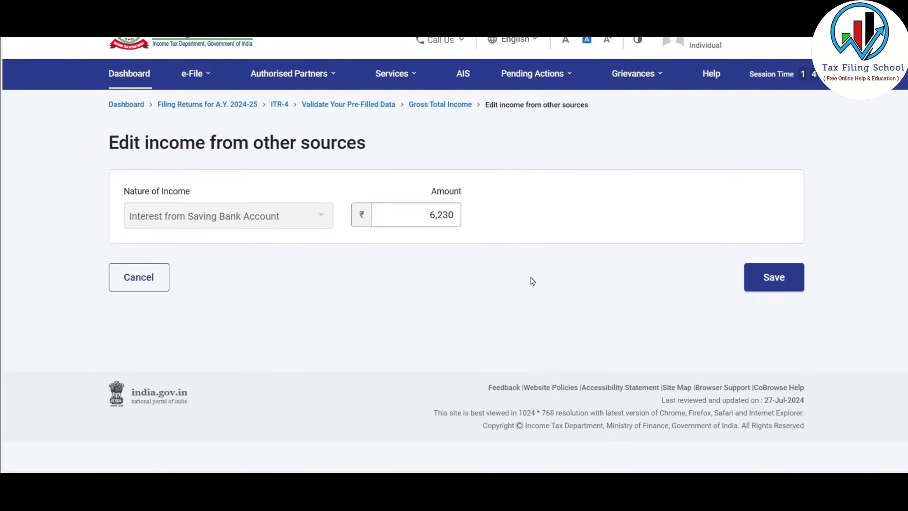
{"action": "left_click", "coordinate": [784, 282]}
Confirm the Gross Total Income of ₹6,98,883
{"action": "scroll", "coordinate": [524, 293], "scroll_direction": "down", "scroll_amount": 5}
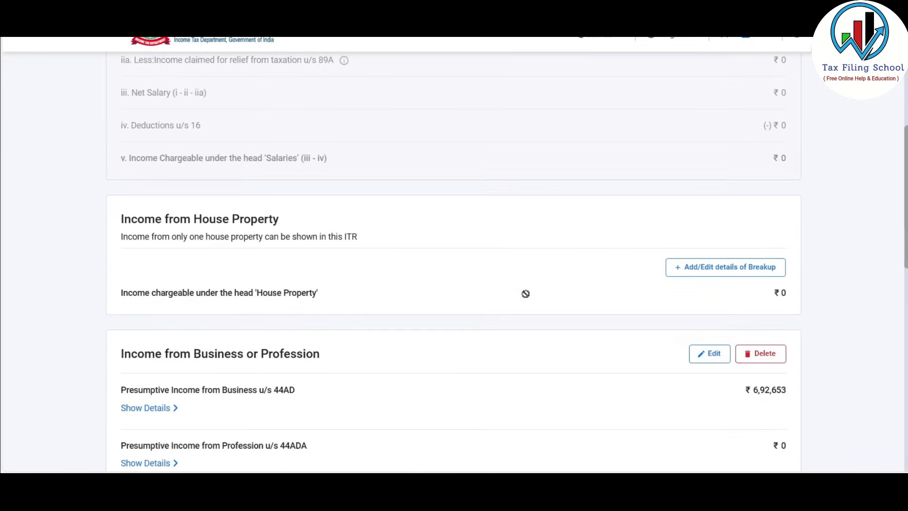
{"action": "scroll", "coordinate": [525, 294], "scroll_direction": "down", "scroll_amount": 8}
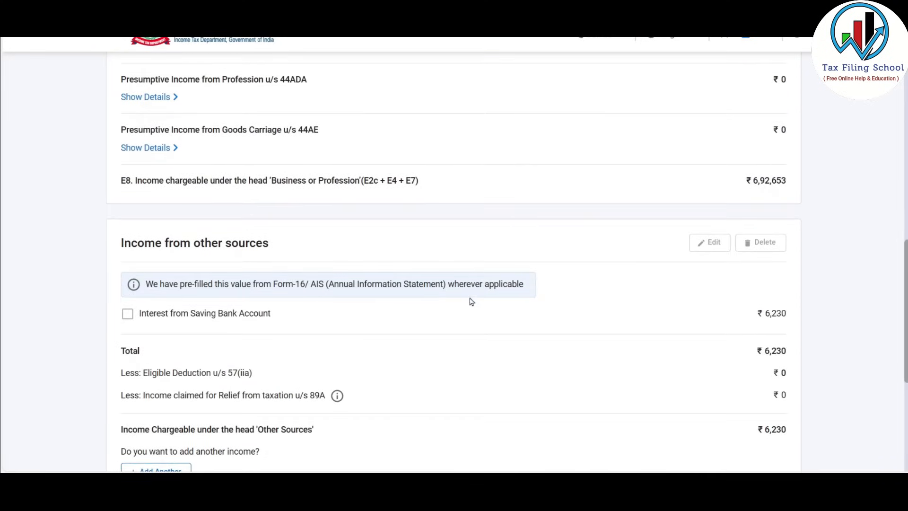
{"action": "scroll", "coordinate": [537, 265], "scroll_direction": "down", "scroll_amount": 3}
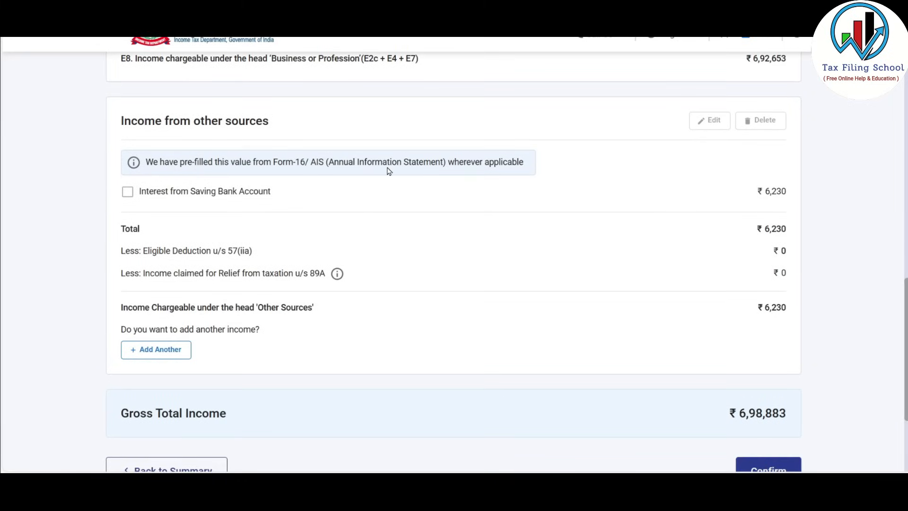
{"action": "left_click", "coordinate": [169, 353]}
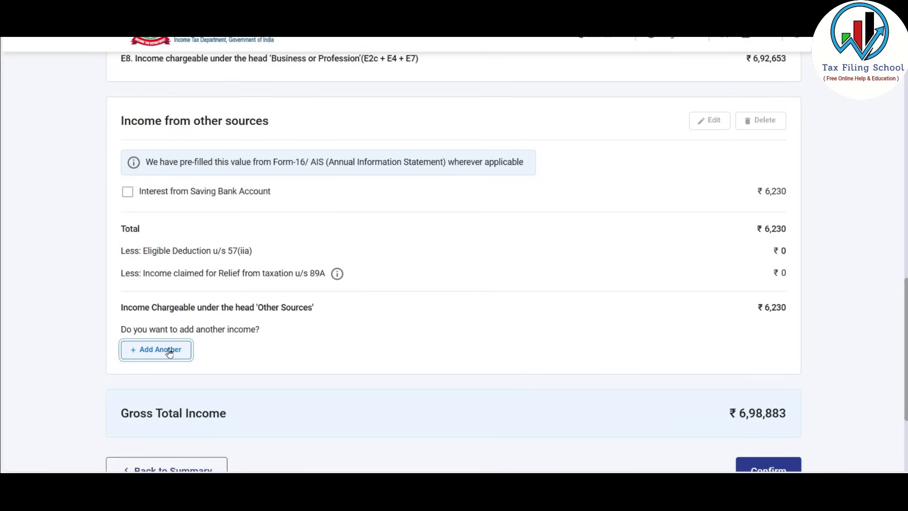
{"action": "scroll", "coordinate": [168, 352], "scroll_direction": "down", "scroll_amount": 1}
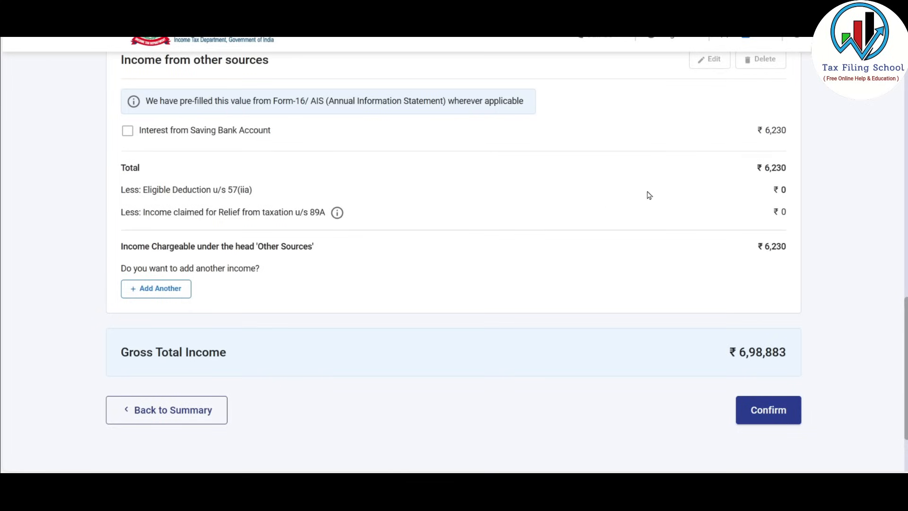
{"action": "scroll", "coordinate": [578, 203], "scroll_direction": "down", "scroll_amount": 1}
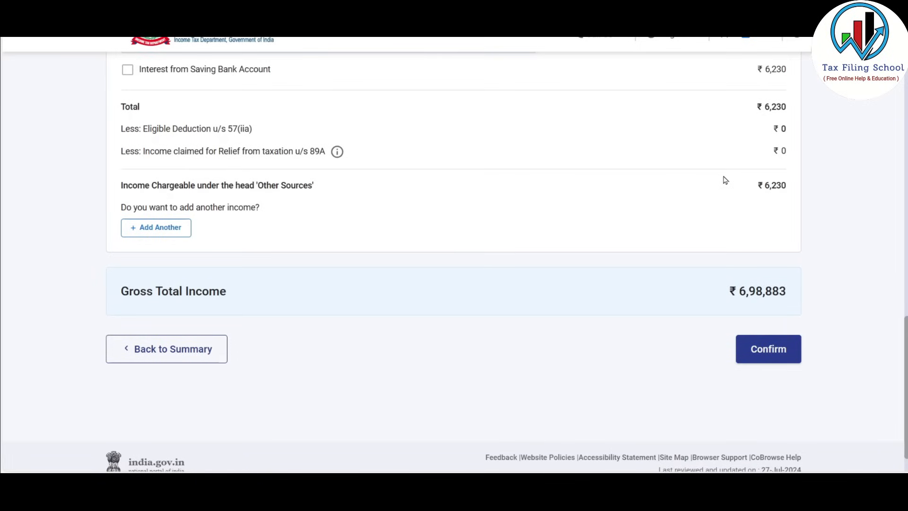
{"action": "left_click", "coordinate": [774, 351]}
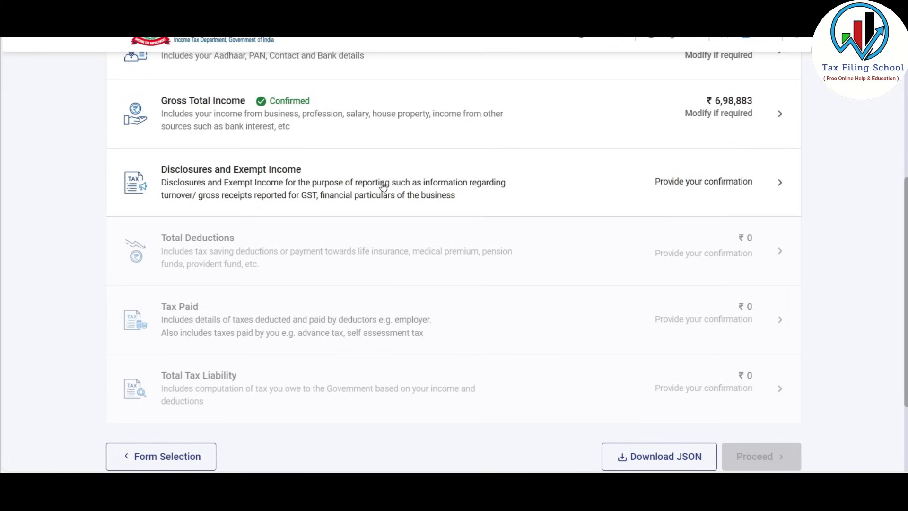
Open the Financial Particulars form under Disclosures and Exempt Income and select the Sundry creditors field
{"action": "left_click", "coordinate": [427, 183]}
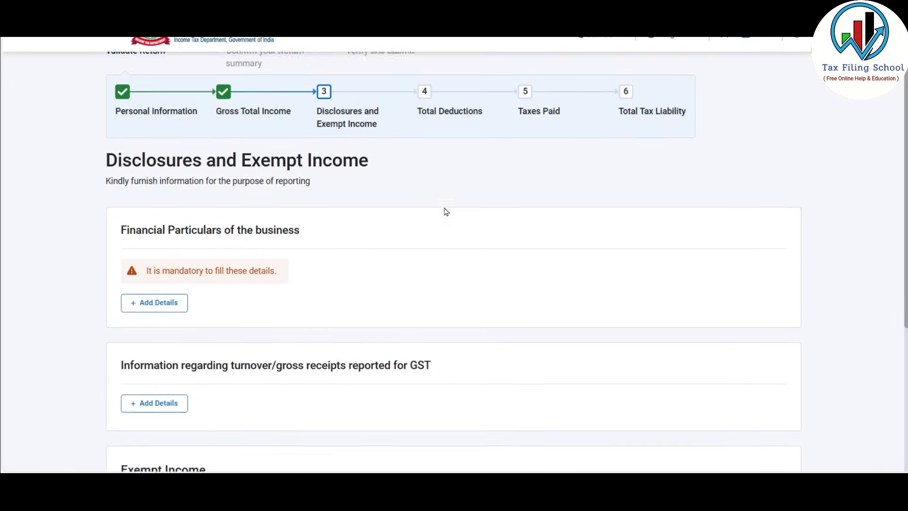
{"action": "scroll", "coordinate": [478, 208], "scroll_direction": "down", "scroll_amount": 1}
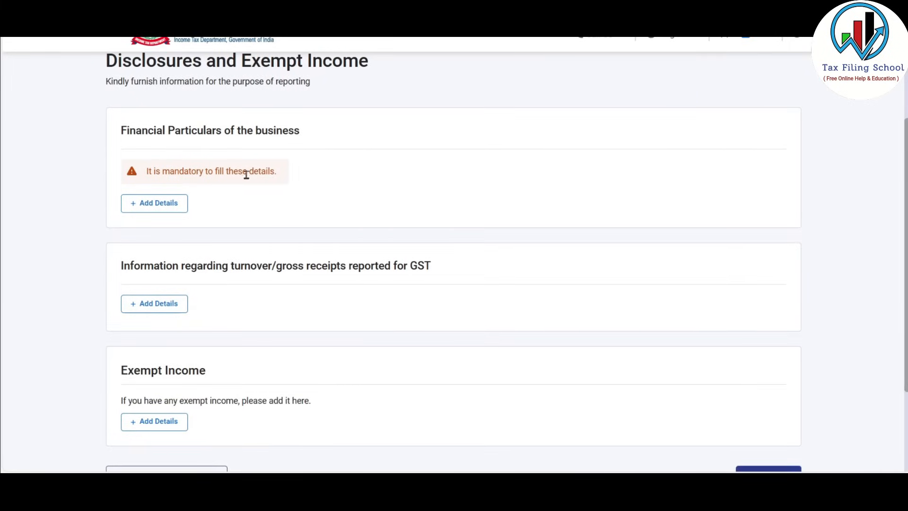
{"action": "left_click", "coordinate": [160, 210]}
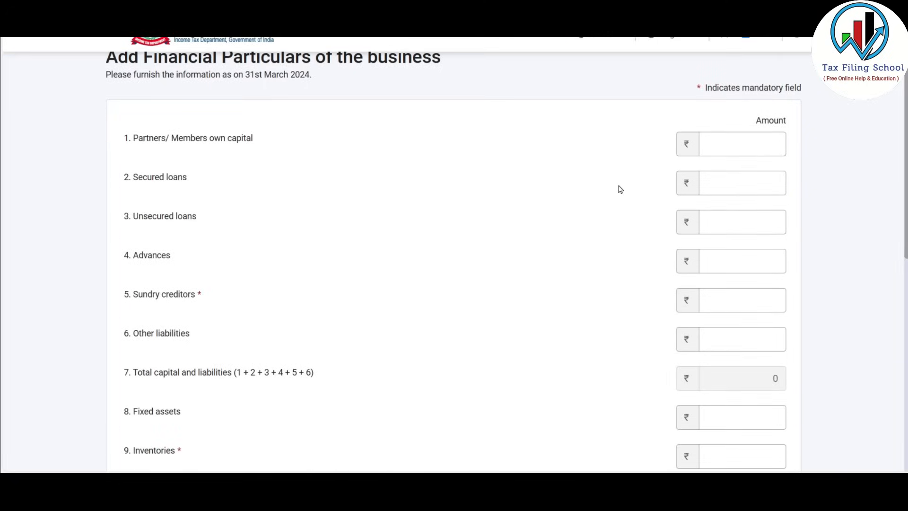
{"action": "scroll", "coordinate": [444, 186], "scroll_direction": "down", "scroll_amount": 1}
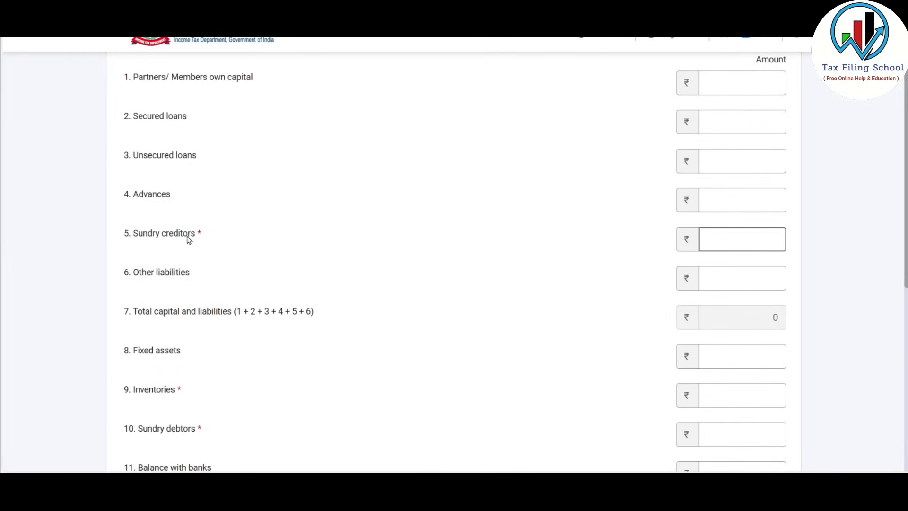
{"action": "scroll", "coordinate": [179, 217], "scroll_direction": "down", "scroll_amount": 2}
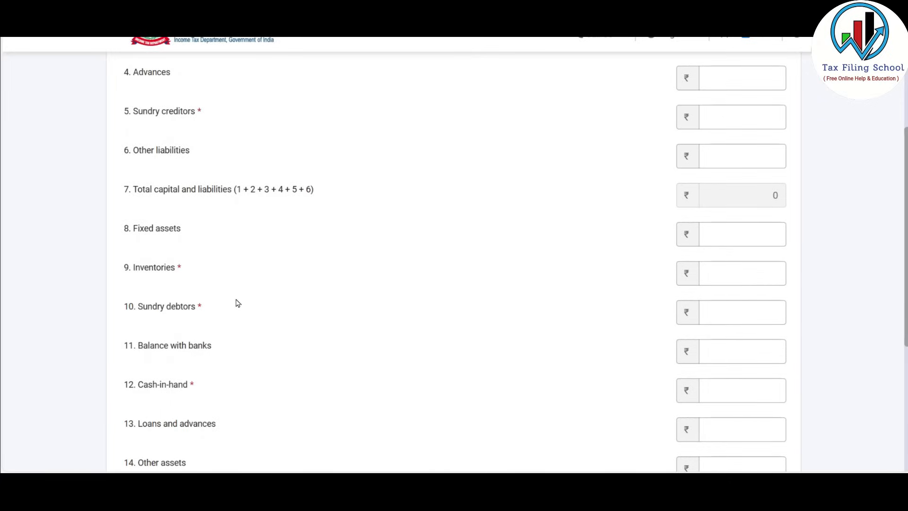
{"action": "scroll", "coordinate": [235, 304], "scroll_direction": "down", "scroll_amount": 1}
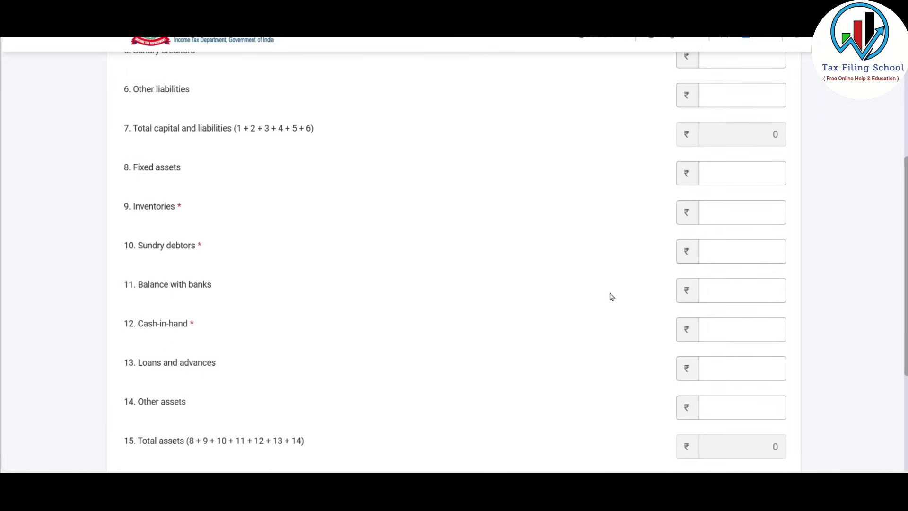
{"action": "scroll", "coordinate": [605, 284], "scroll_direction": "up", "scroll_amount": 2}
{"action": "left_click", "coordinate": [761, 117]}
{"action": "scroll", "coordinate": [761, 116], "scroll_direction": "up", "scroll_amount": 1}
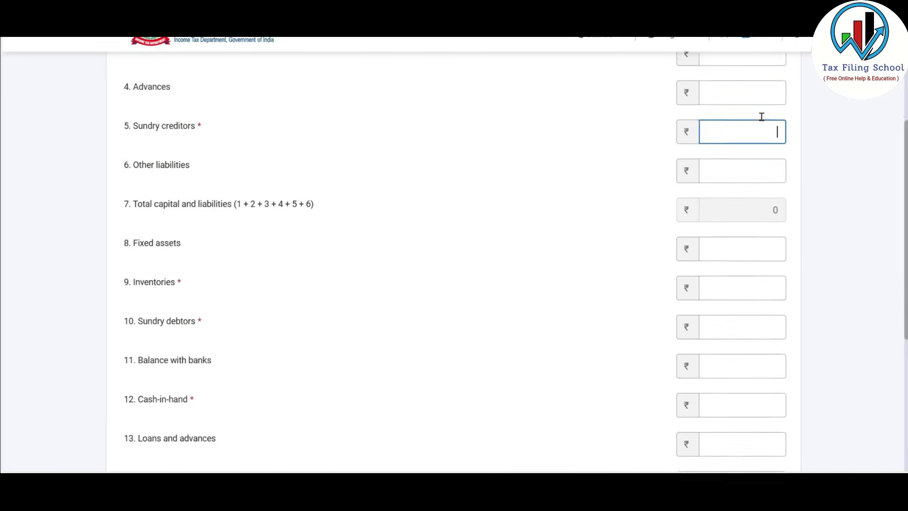
{"action": "scroll", "coordinate": [759, 113], "scroll_direction": "up", "scroll_amount": 2}
{"action": "scroll", "coordinate": [579, 199], "scroll_direction": "down", "scroll_amount": 1}
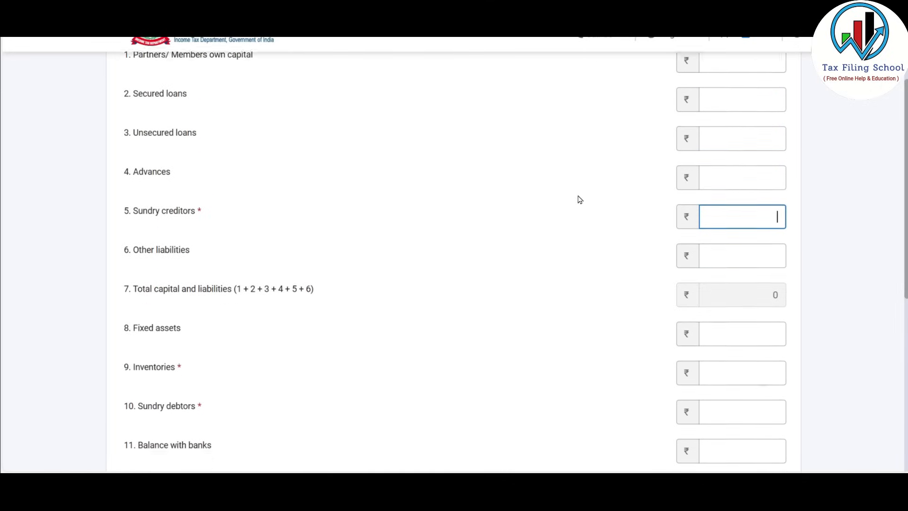
{"action": "scroll", "coordinate": [579, 199], "scroll_direction": "down", "scroll_amount": 1}
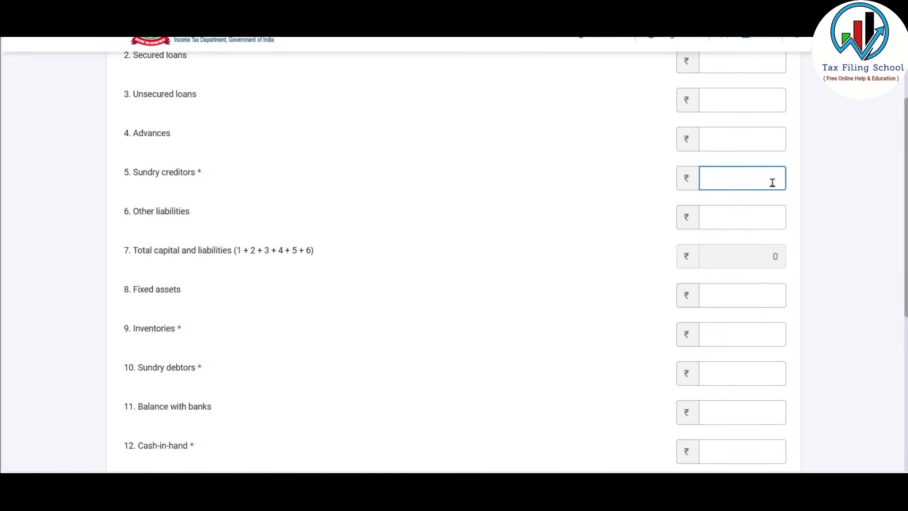
Look up Sundry Creditors of 235,890 in the Excel Balance_Sheet sheet and return to the form
{"action": "key", "text": "alt+Tab"}
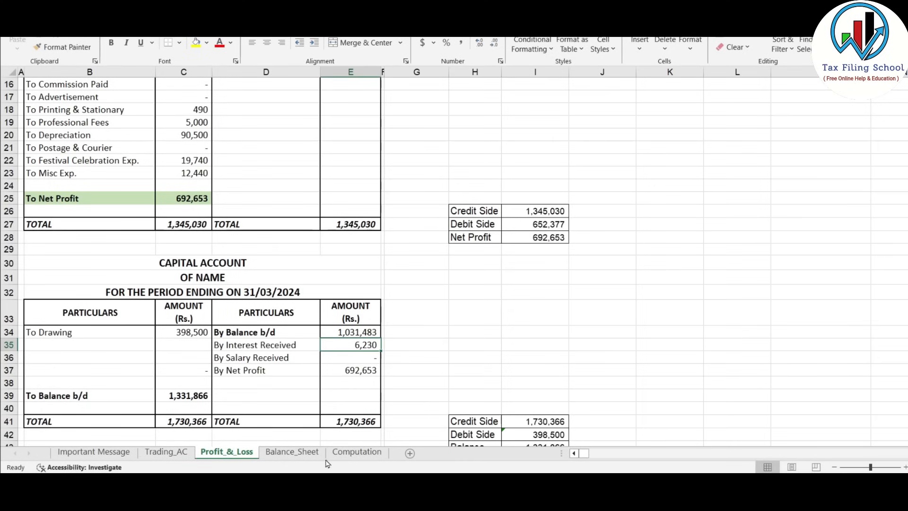
{"action": "left_click", "coordinate": [293, 451]}
{"action": "scroll", "coordinate": [414, 299], "scroll_direction": "down", "scroll_amount": 1}
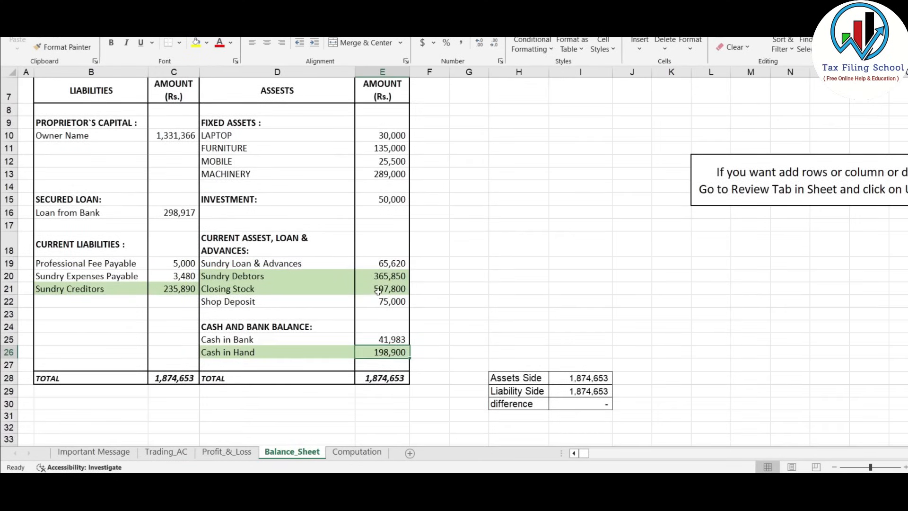
{"action": "left_click", "coordinate": [187, 290]}
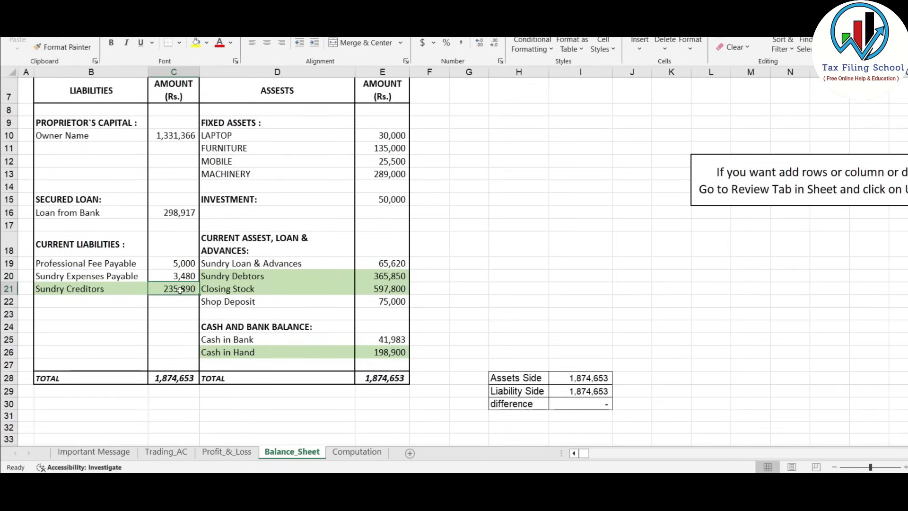
{"action": "key", "text": "alt+Tab"}
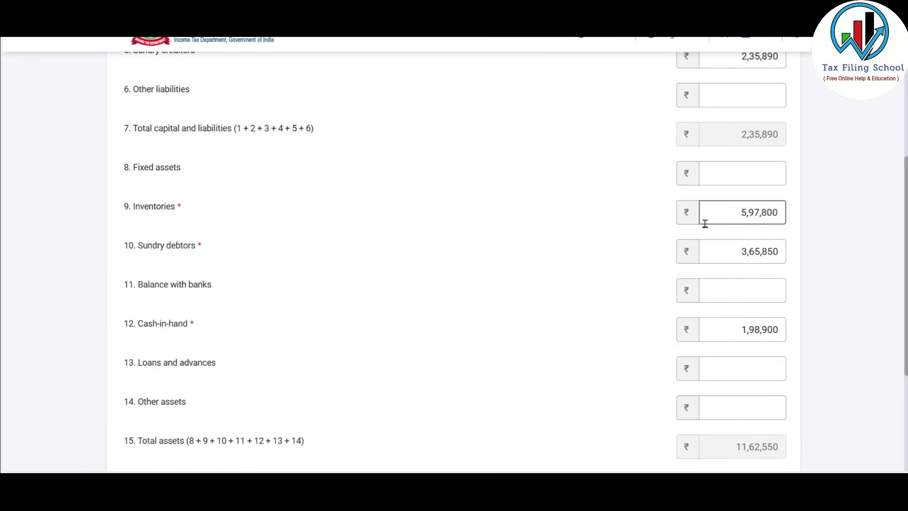
Save the financial particulars and bring up the GST turnover details entry form
{"action": "scroll", "coordinate": [704, 222], "scroll_direction": "down", "scroll_amount": 4}
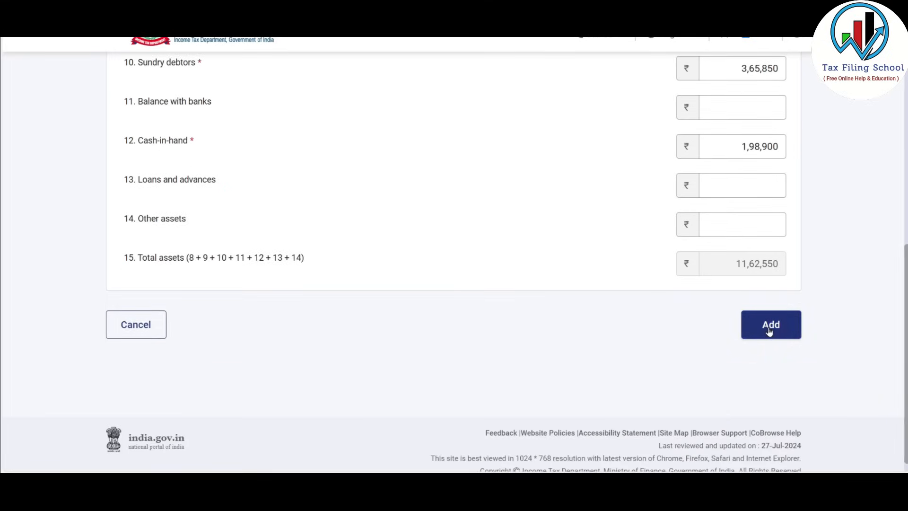
{"action": "left_click", "coordinate": [769, 331]}
{"action": "scroll", "coordinate": [374, 246], "scroll_direction": "down", "scroll_amount": 5}
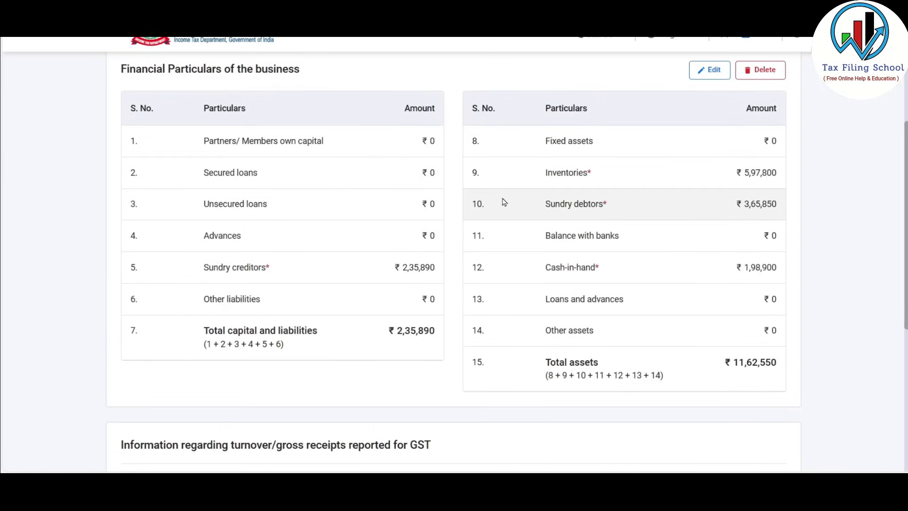
{"action": "scroll", "coordinate": [466, 228], "scroll_direction": "down", "scroll_amount": 5}
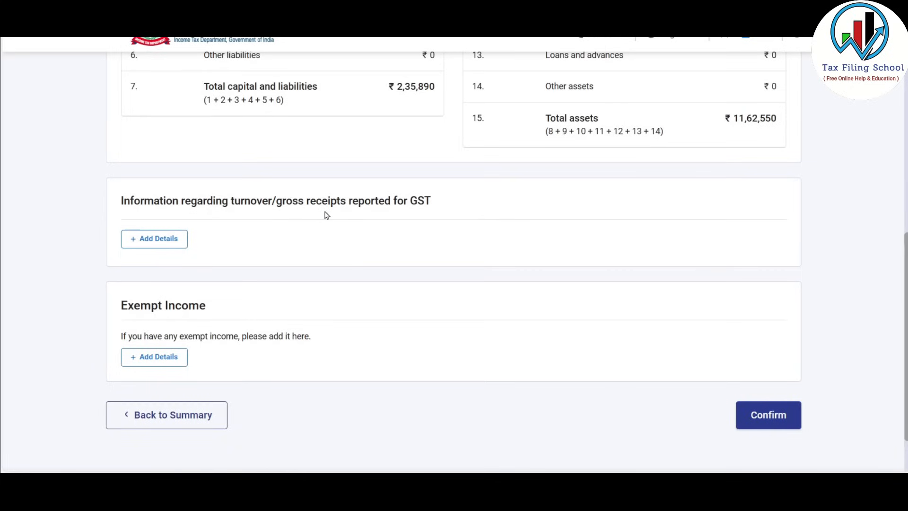
{"action": "left_click", "coordinate": [171, 239]}
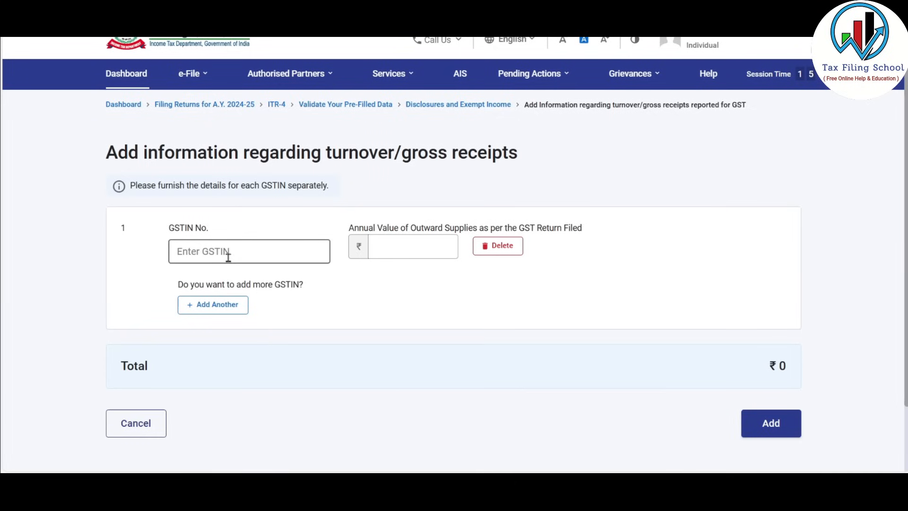
Enter the business GSTIN with annual outward supplies of 6879850, save it, and confirm the section
{"action": "left_click", "coordinate": [241, 255]}
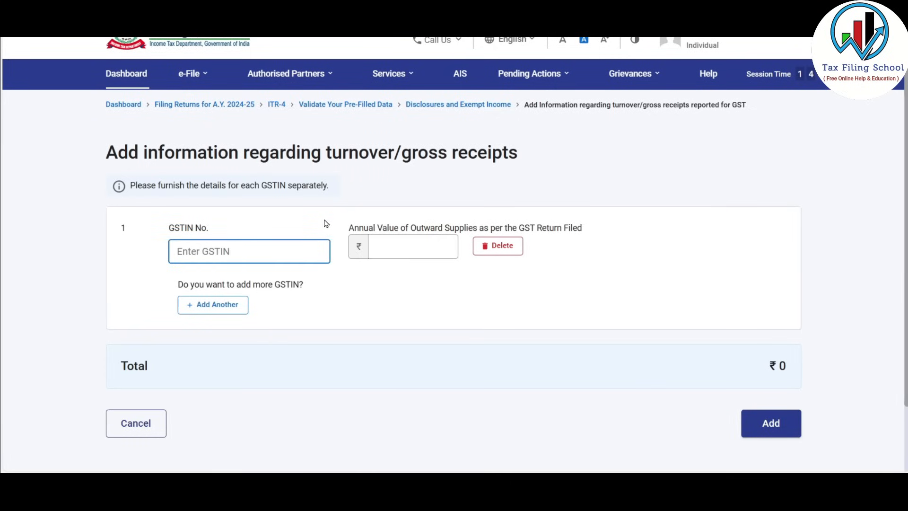
{"action": "type", "text": "09XXX1Z2"}
{"action": "key", "text": "Tab"}
{"action": "type", "text": "6879850"}
{"action": "key", "text": "Tab"}
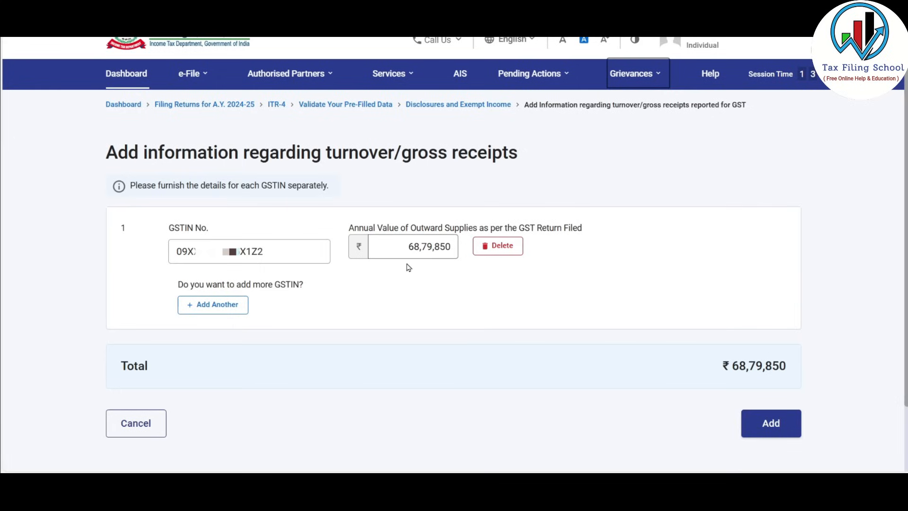
{"action": "left_click", "coordinate": [771, 423]}
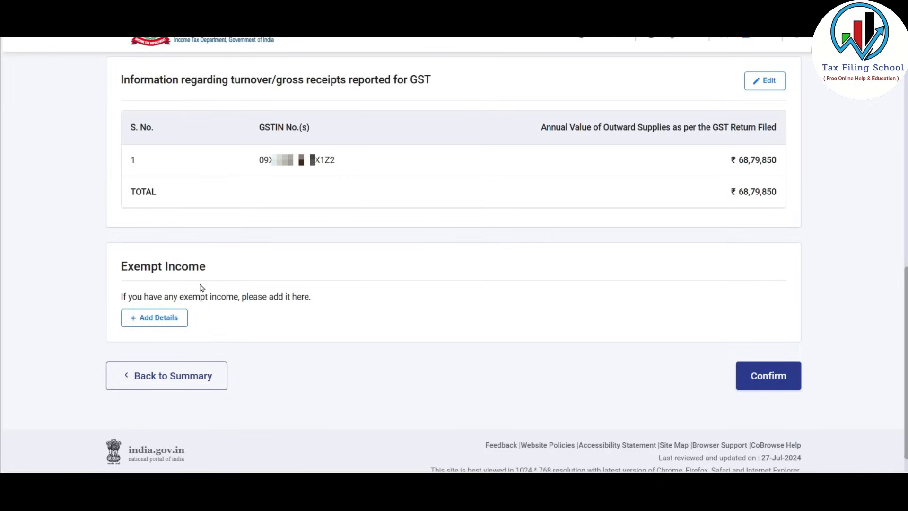
{"action": "left_click", "coordinate": [767, 379]}
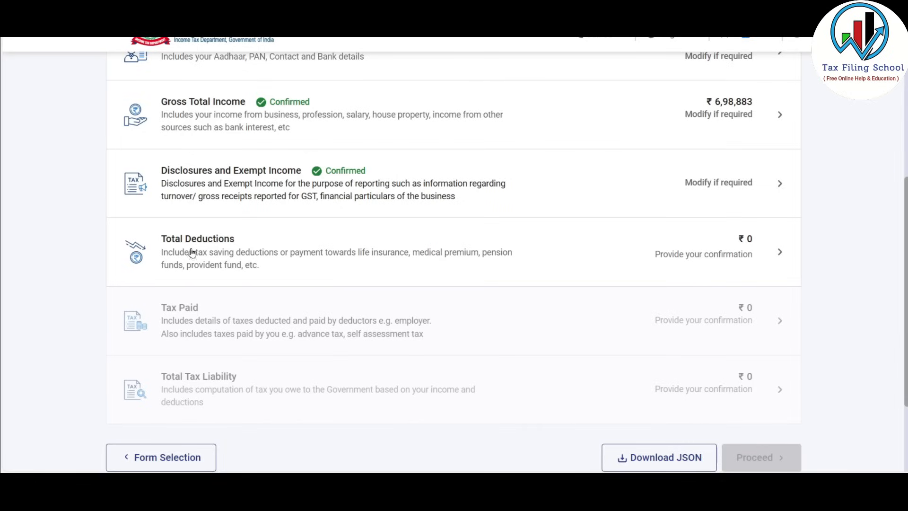
Skip the deduction questions, list all deductions, and confirm Total Deductions with nothing claimed
{"action": "left_click", "coordinate": [509, 238]}
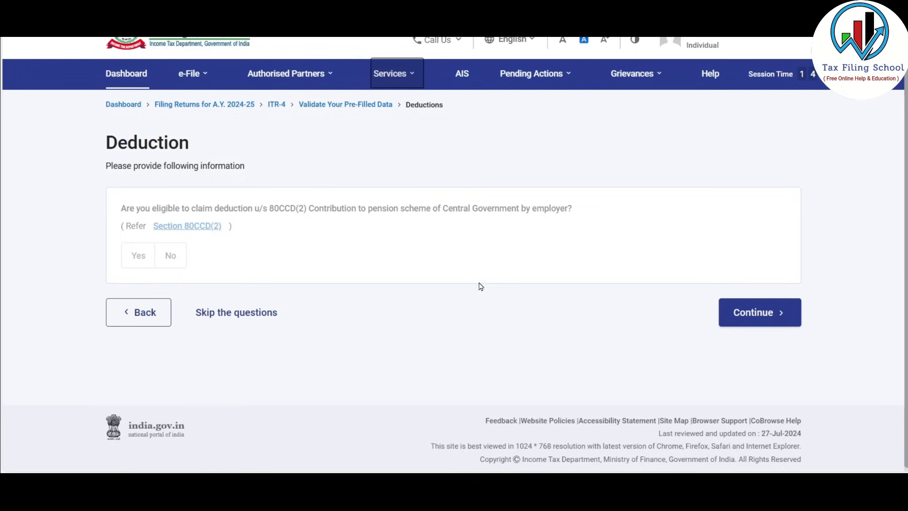
{"action": "left_click", "coordinate": [240, 312]}
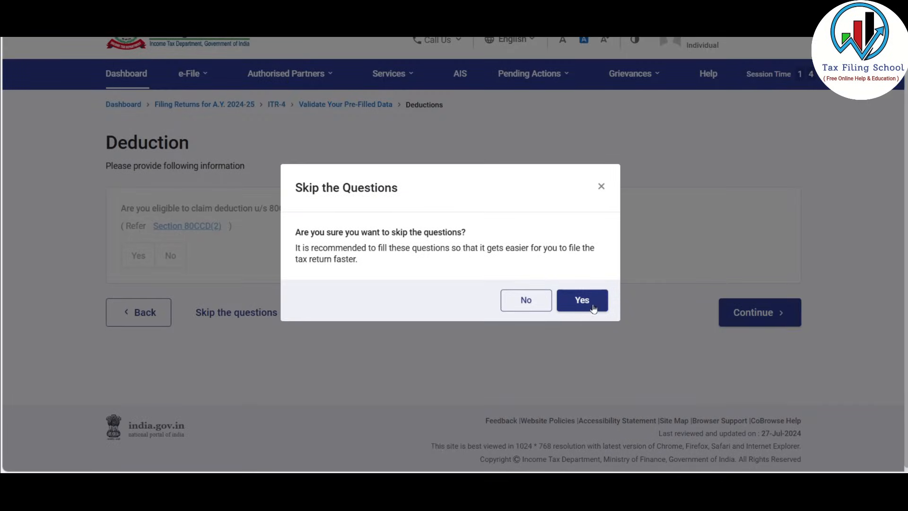
{"action": "left_click", "coordinate": [584, 290]}
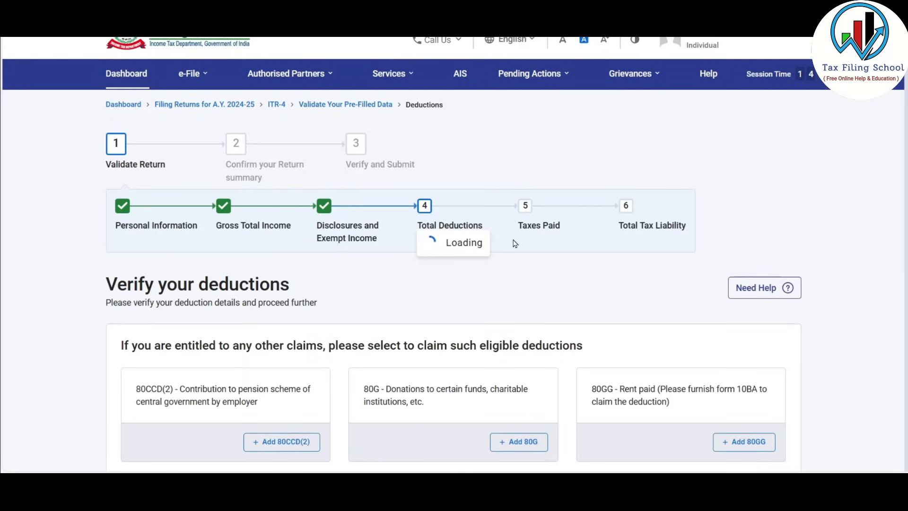
{"action": "scroll", "coordinate": [515, 243], "scroll_direction": "down", "scroll_amount": 6}
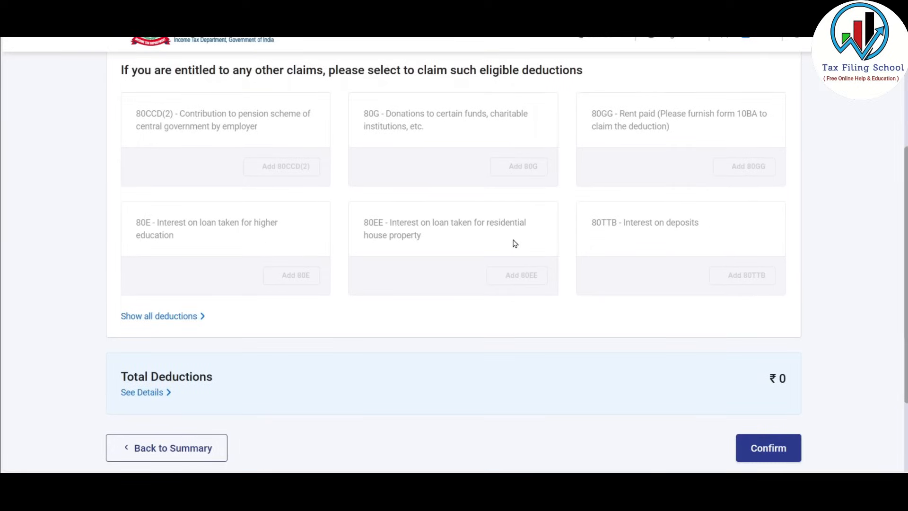
{"action": "scroll", "coordinate": [513, 239], "scroll_direction": "down", "scroll_amount": 1}
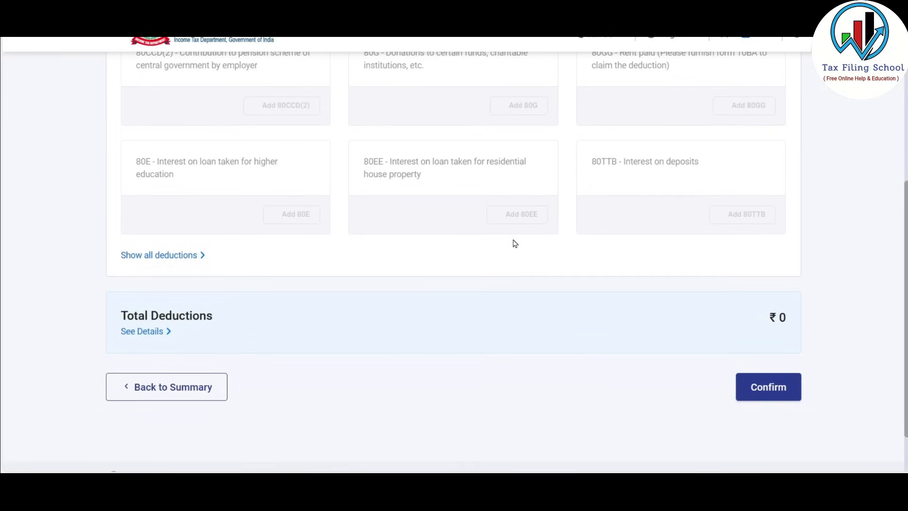
{"action": "scroll", "coordinate": [513, 243], "scroll_direction": "up", "scroll_amount": 3}
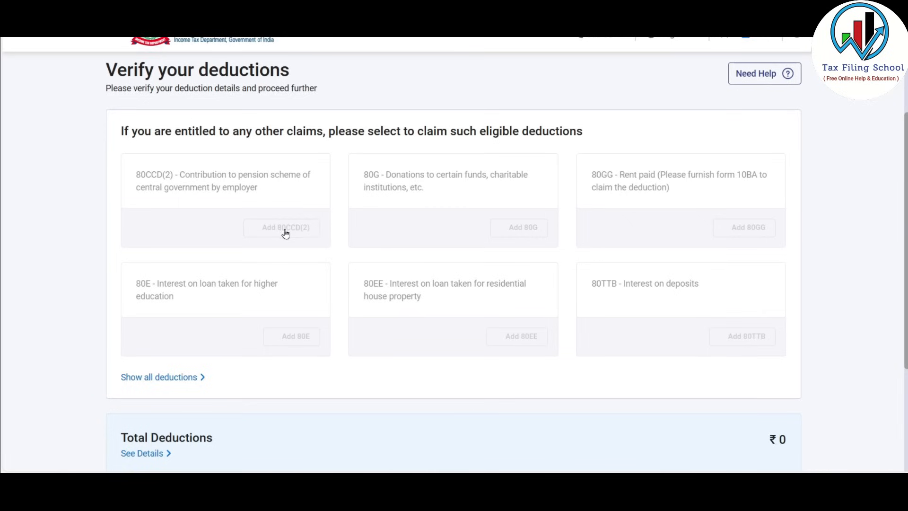
{"action": "scroll", "coordinate": [422, 189], "scroll_direction": "down", "scroll_amount": 1}
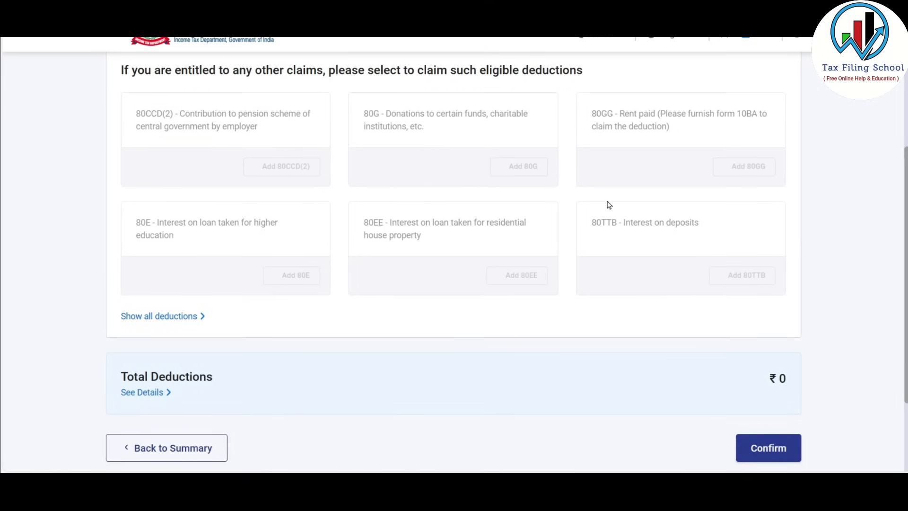
{"action": "left_click", "coordinate": [167, 317]}
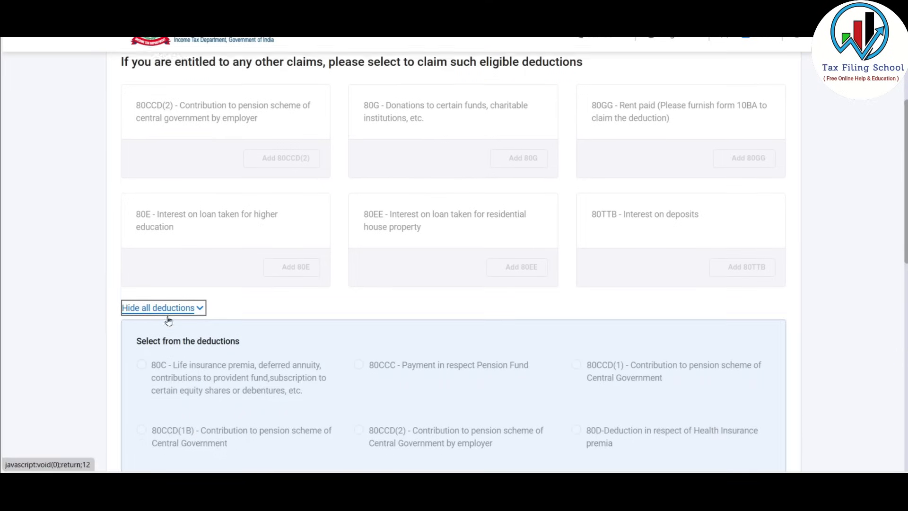
{"action": "scroll", "coordinate": [168, 319], "scroll_direction": "down", "scroll_amount": 8}
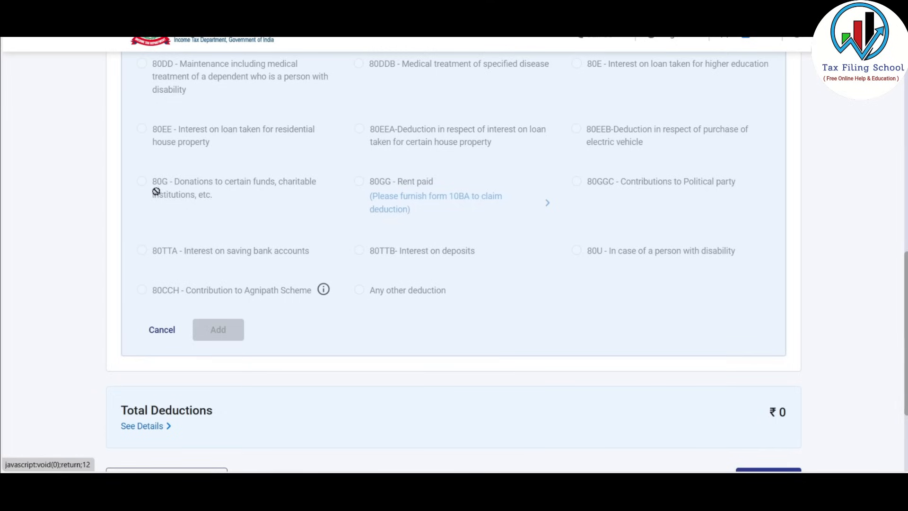
{"action": "scroll", "coordinate": [264, 200], "scroll_direction": "up", "scroll_amount": 2}
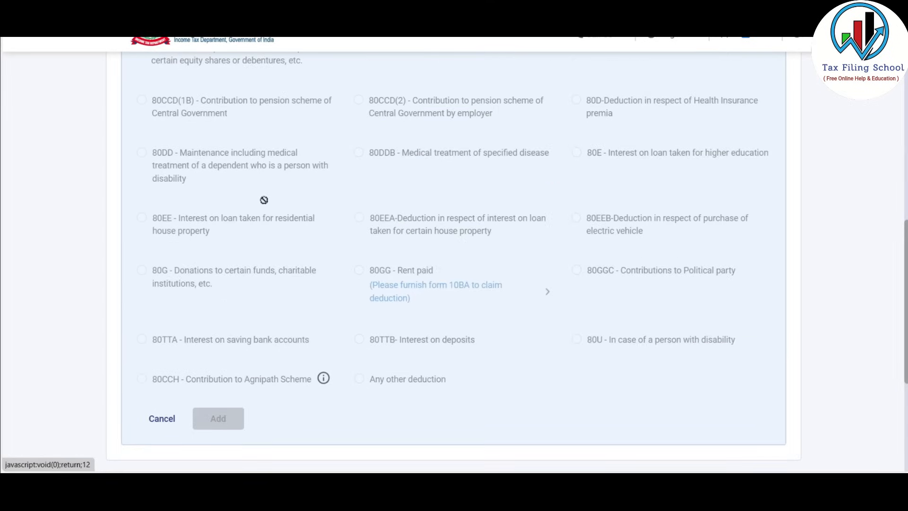
{"action": "scroll", "coordinate": [264, 200], "scroll_direction": "down", "scroll_amount": 5}
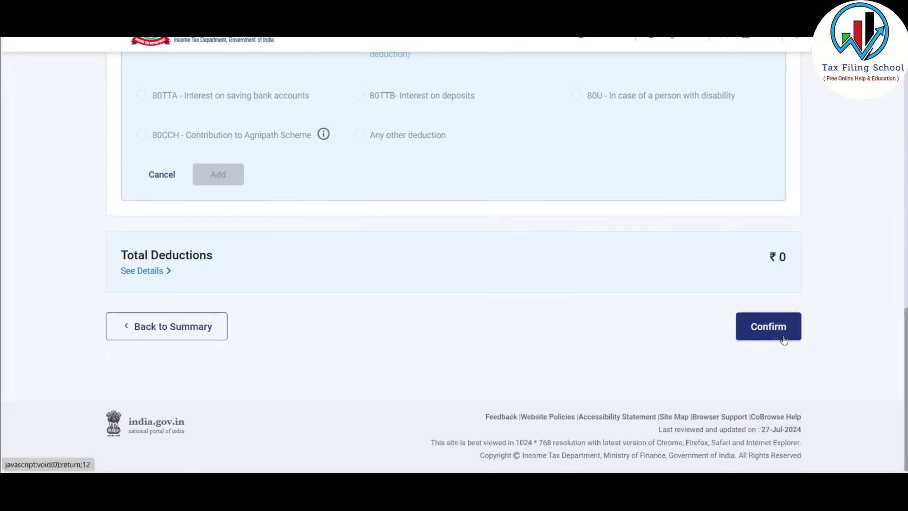
{"action": "left_click", "coordinate": [783, 339]}
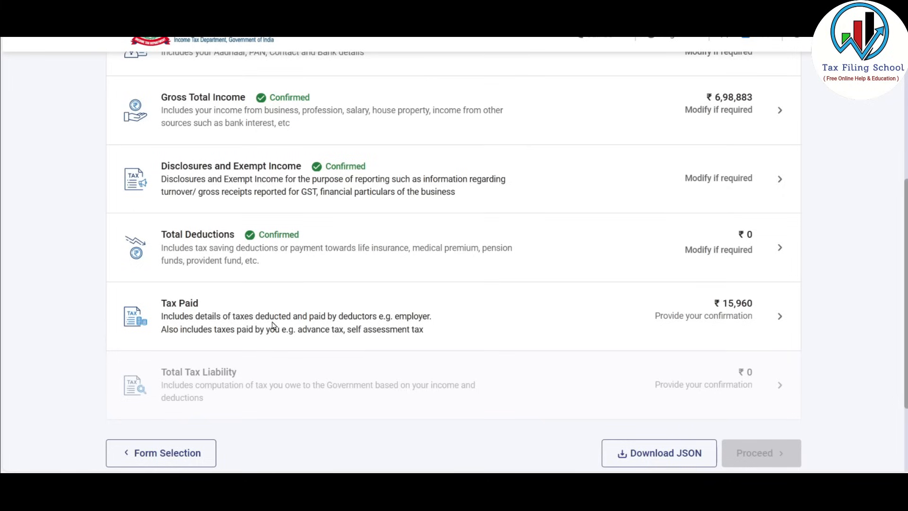
Review the TDS 2(i) deductor entry and confirm Tax Paid of ₹15,960
{"action": "left_click", "coordinate": [580, 329]}
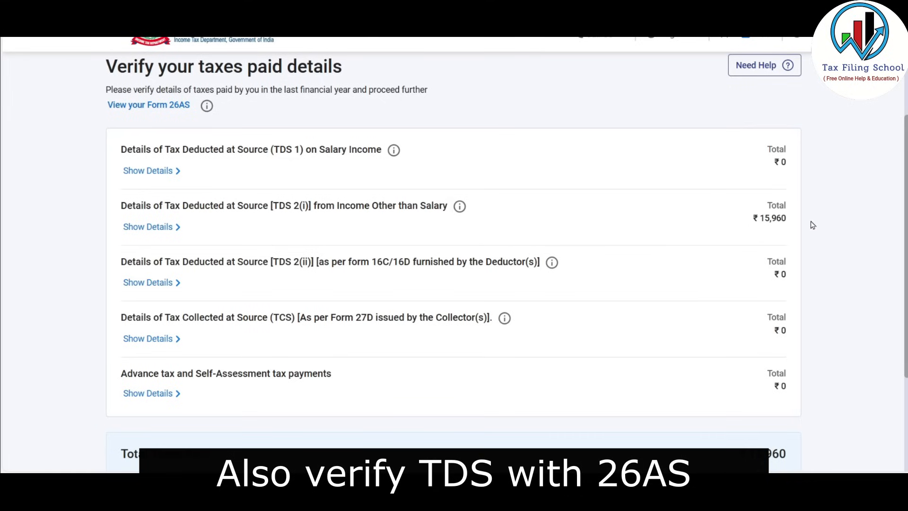
{"action": "left_click", "coordinate": [166, 229]}
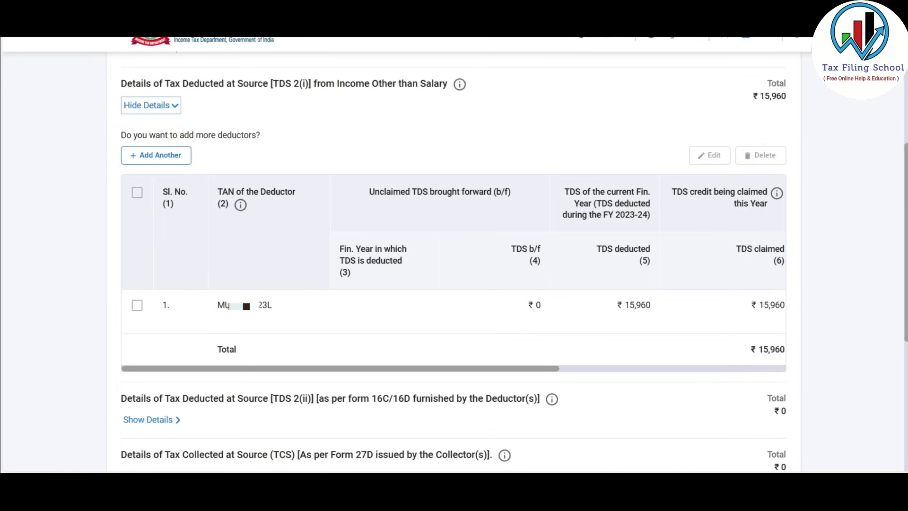
{"action": "left_click", "coordinate": [136, 305]}
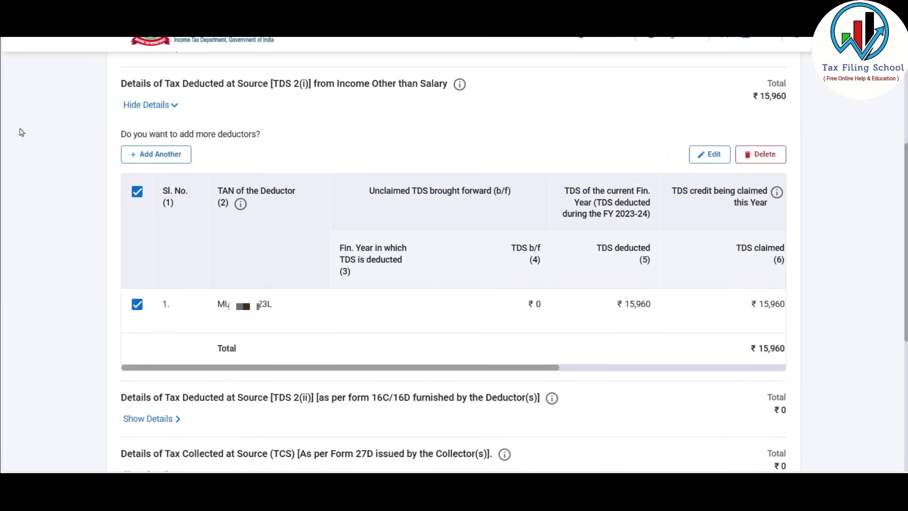
{"action": "left_click", "coordinate": [163, 108]}
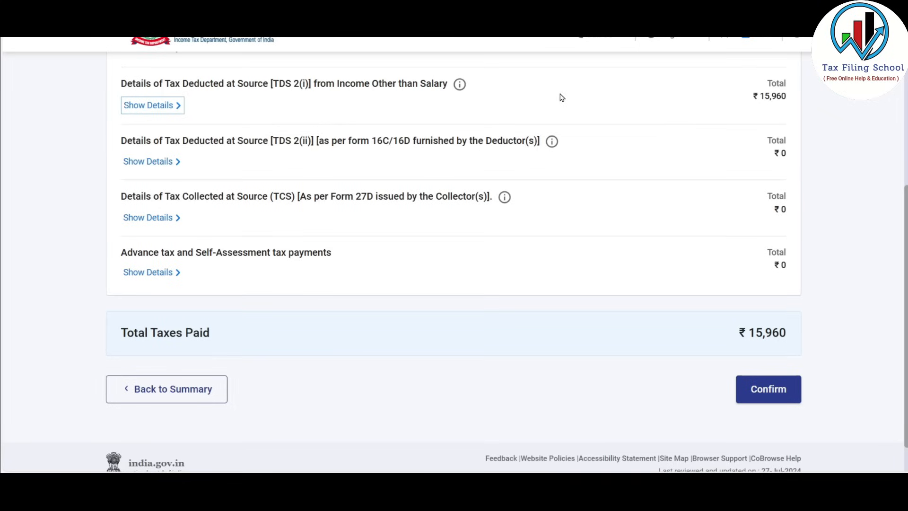
{"action": "scroll", "coordinate": [439, 208], "scroll_direction": "down", "scroll_amount": 1}
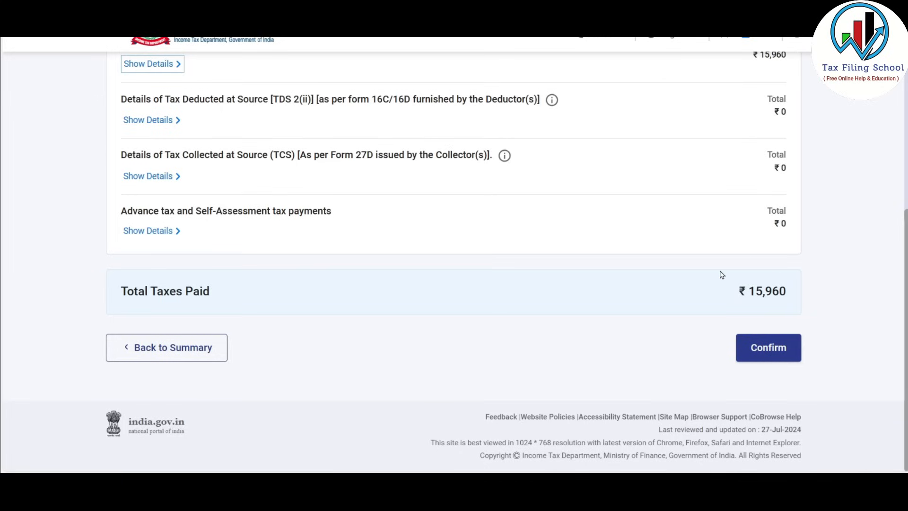
{"action": "left_click", "coordinate": [776, 350]}
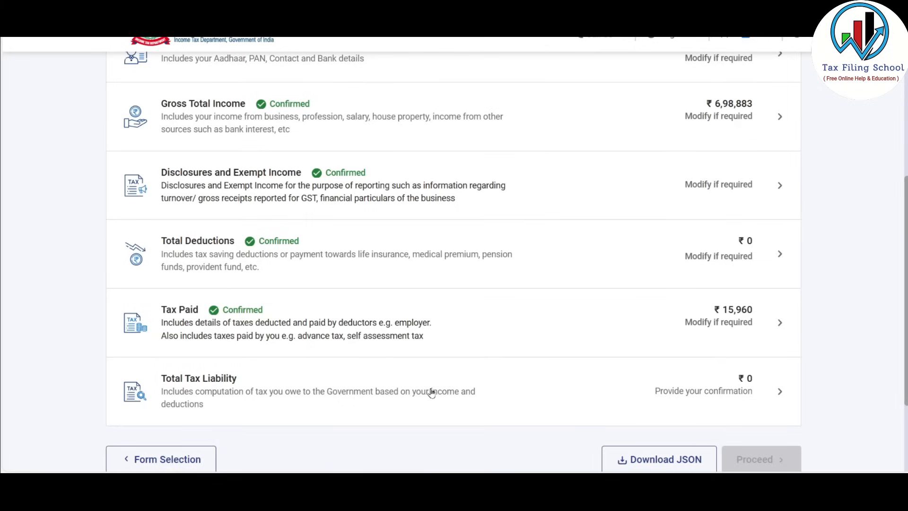
Review the Total Tax Liability computation, showing ₹0 tax after the 87A rebate, and confirm it
{"action": "left_click", "coordinate": [532, 387]}
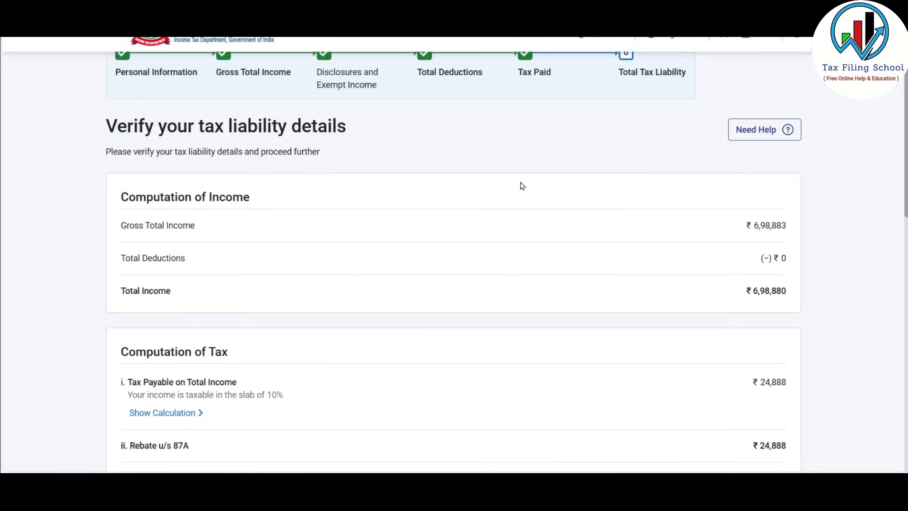
{"action": "scroll", "coordinate": [522, 186], "scroll_direction": "down", "scroll_amount": 3}
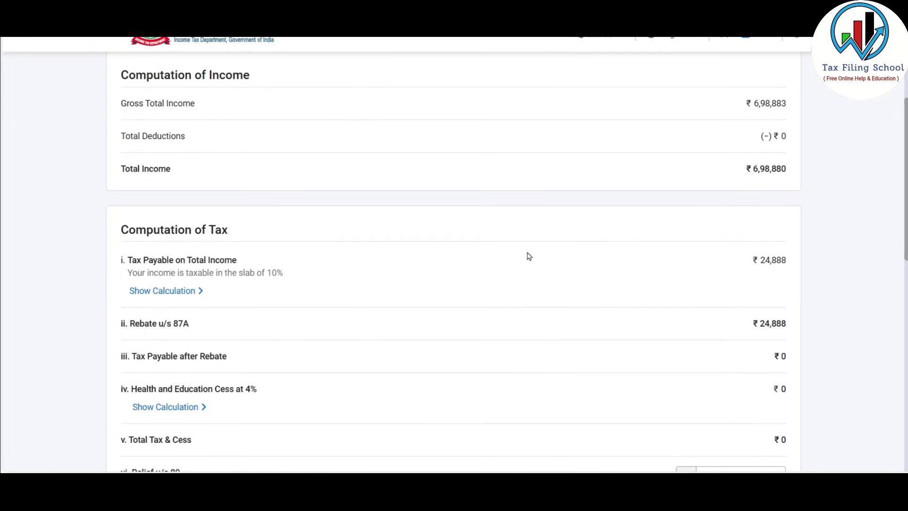
{"action": "scroll", "coordinate": [528, 256], "scroll_direction": "down", "scroll_amount": 1}
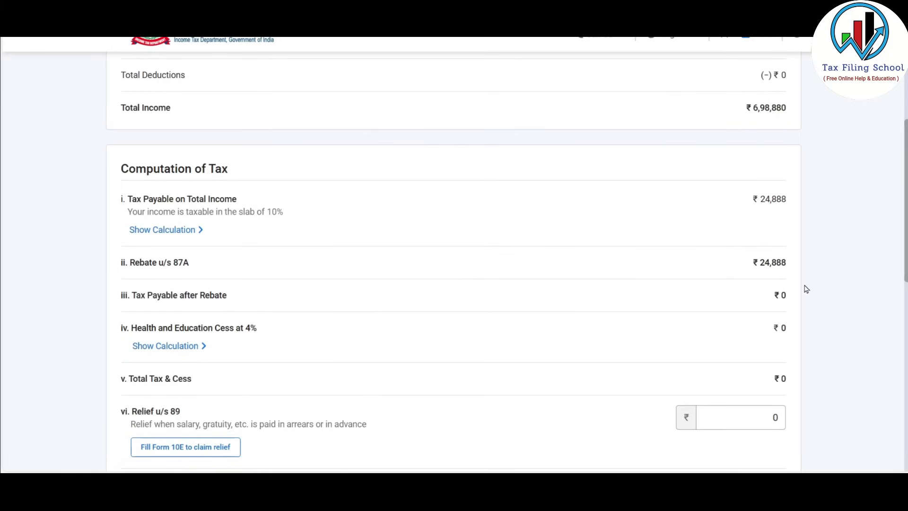
{"action": "scroll", "coordinate": [642, 235], "scroll_direction": "down", "scroll_amount": 7}
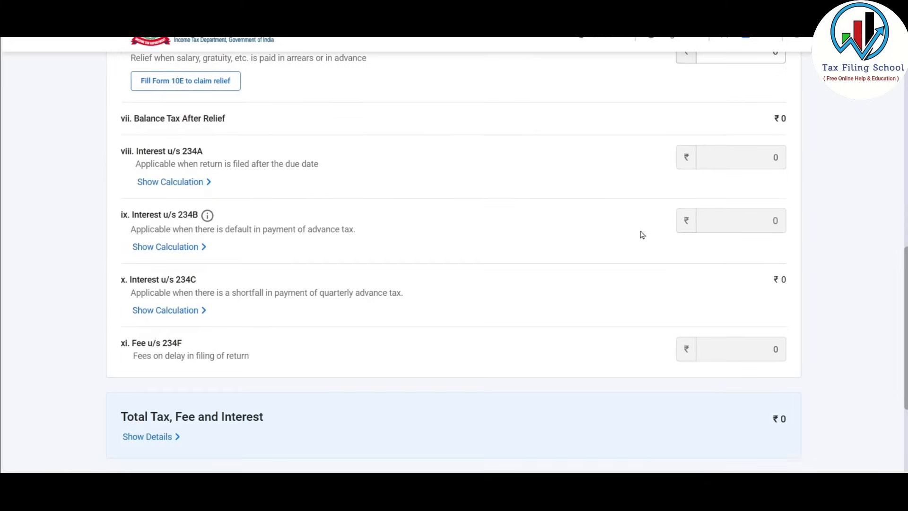
{"action": "scroll", "coordinate": [641, 235], "scroll_direction": "down", "scroll_amount": 1}
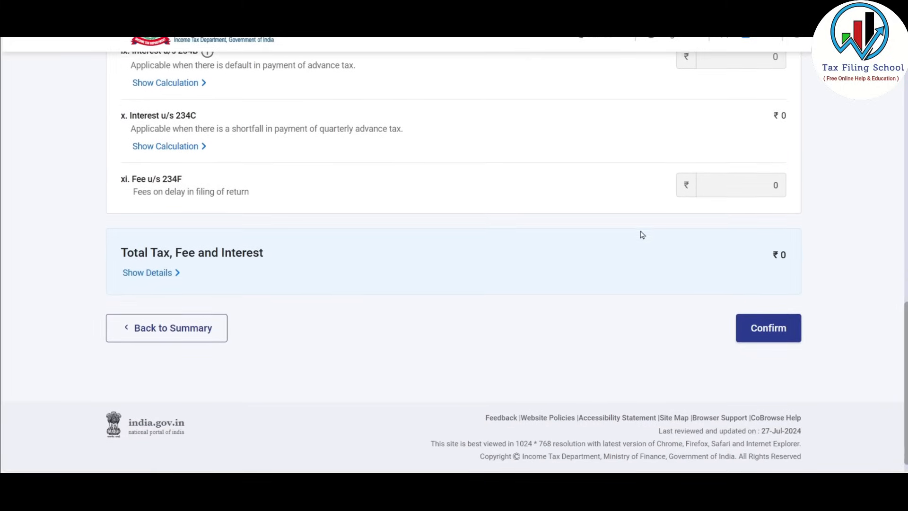
{"action": "left_click", "coordinate": [782, 331]}
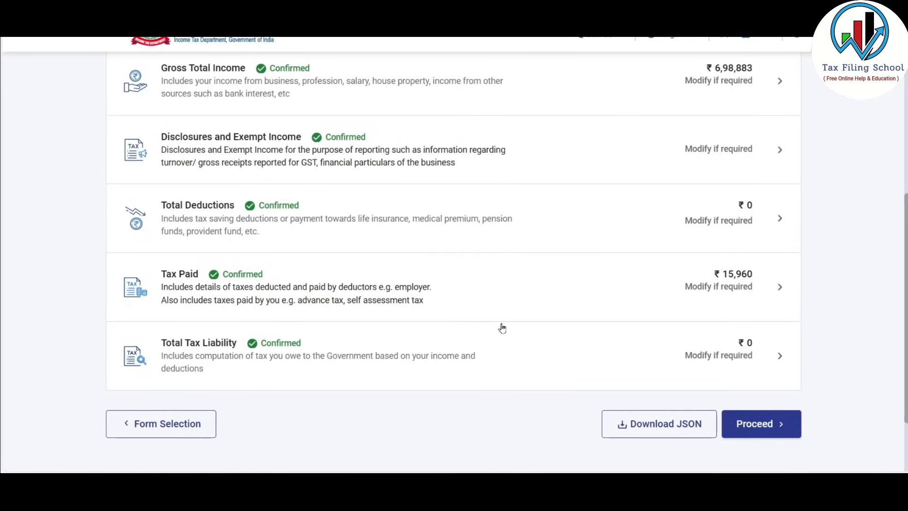
Proceed to the return's tax summary and open Preview Return
{"action": "left_click", "coordinate": [780, 428]}
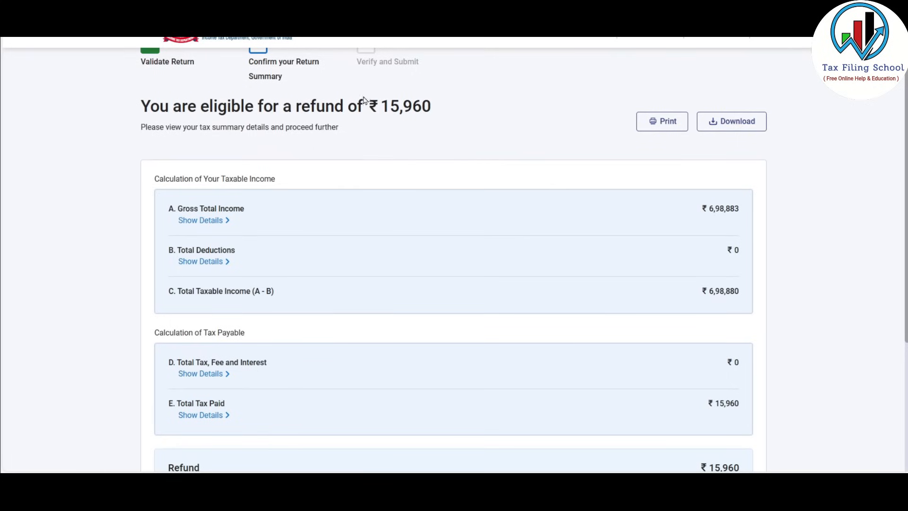
{"action": "scroll", "coordinate": [452, 184], "scroll_direction": "down", "scroll_amount": 1}
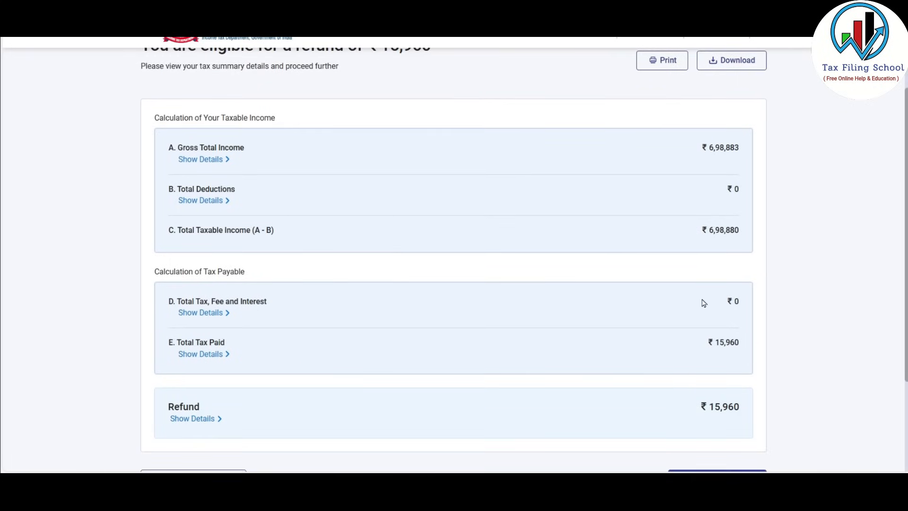
{"action": "scroll", "coordinate": [703, 303], "scroll_direction": "down", "scroll_amount": 2}
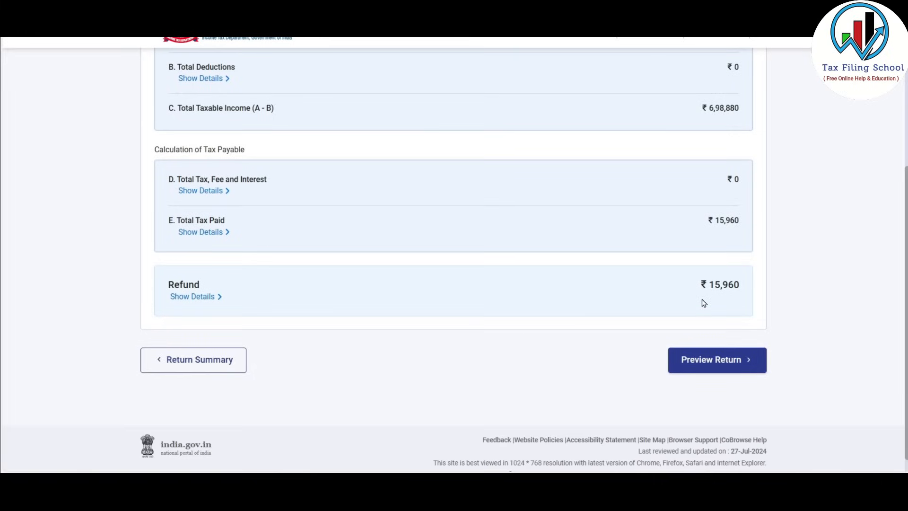
{"action": "left_click", "coordinate": [739, 362]}
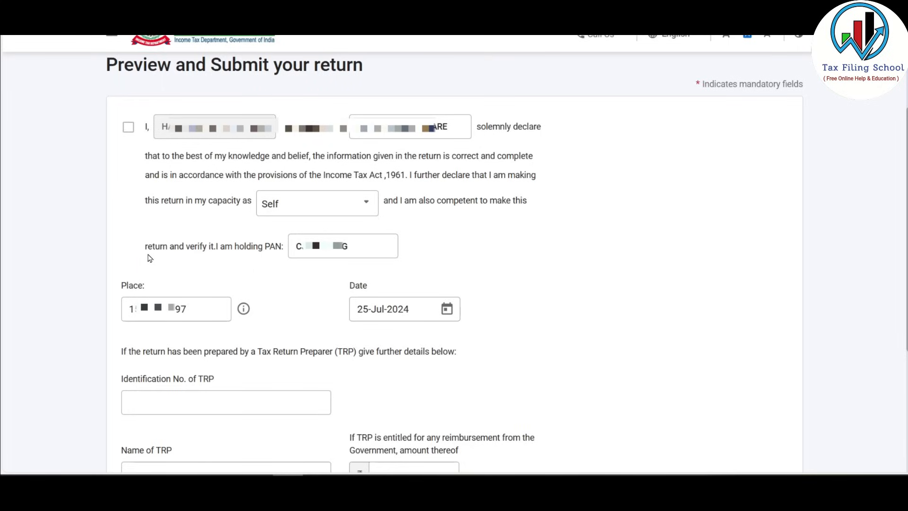
Accept the verification declaration, preview the full ITR-4 and send it for validation
{"action": "left_click", "coordinate": [127, 128]}
{"action": "scroll", "coordinate": [608, 270], "scroll_direction": "down", "scroll_amount": 5}
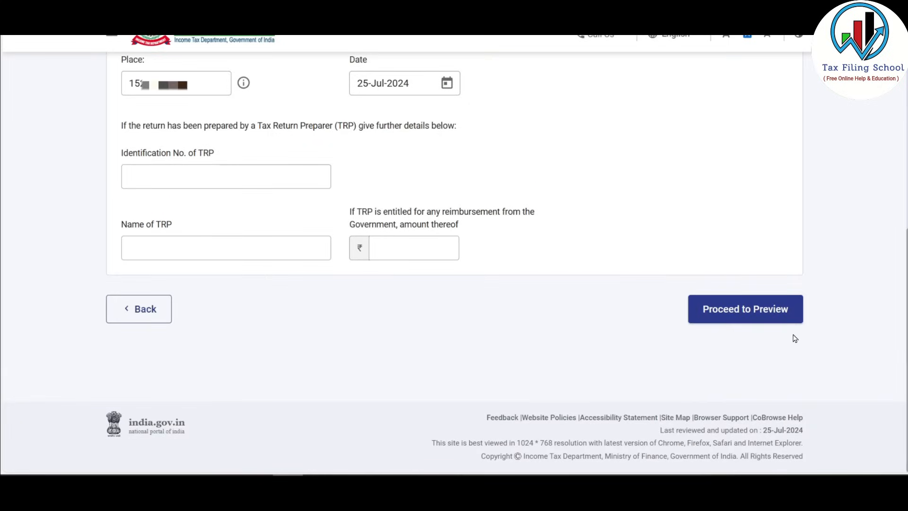
{"action": "left_click", "coordinate": [769, 314]}
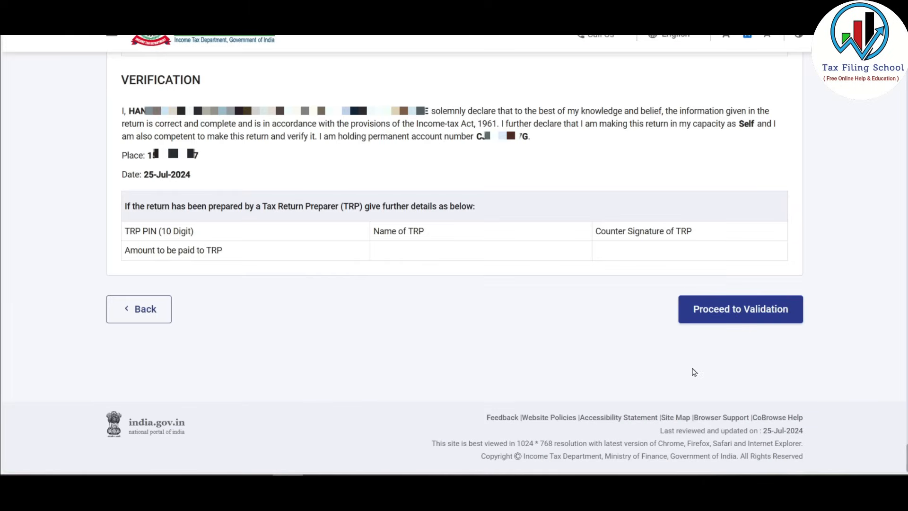
{"action": "left_click", "coordinate": [734, 314]}
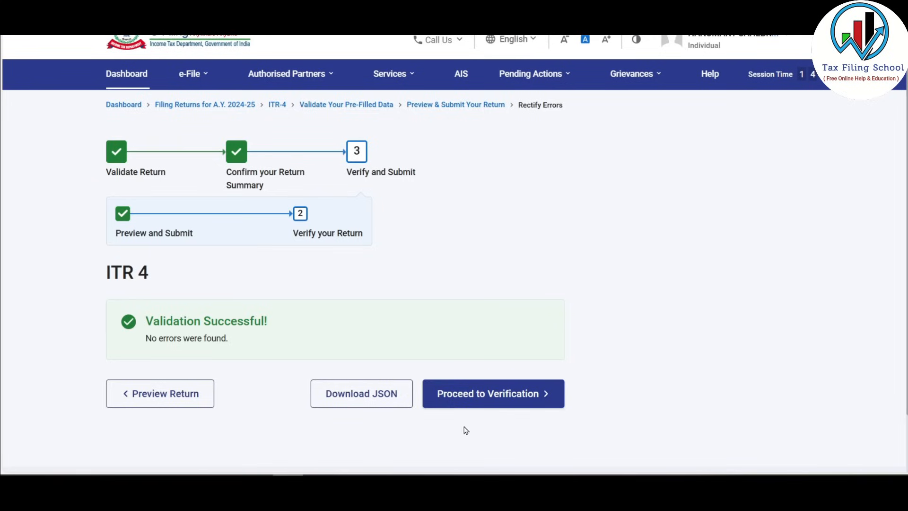
Choose to e-verify the return now using the Aadhaar mobile OTP method
{"action": "left_click", "coordinate": [500, 395]}
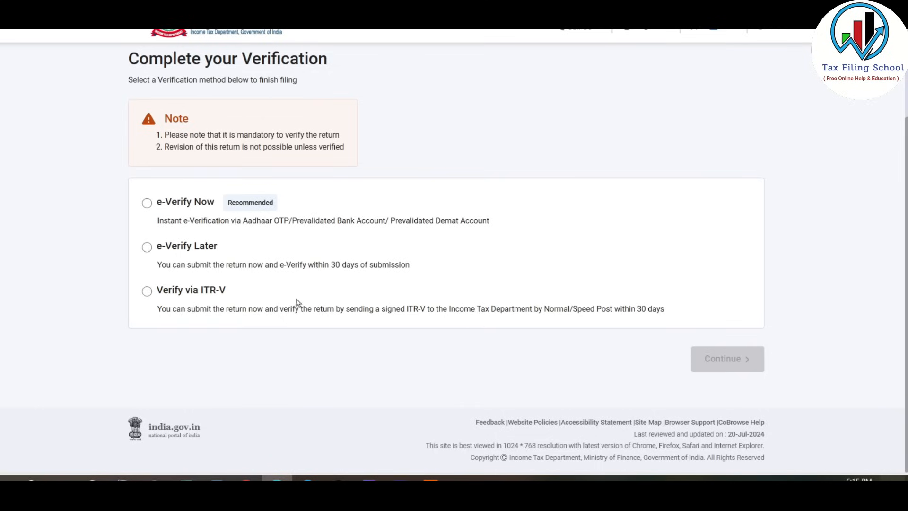
{"action": "left_click", "coordinate": [147, 203]}
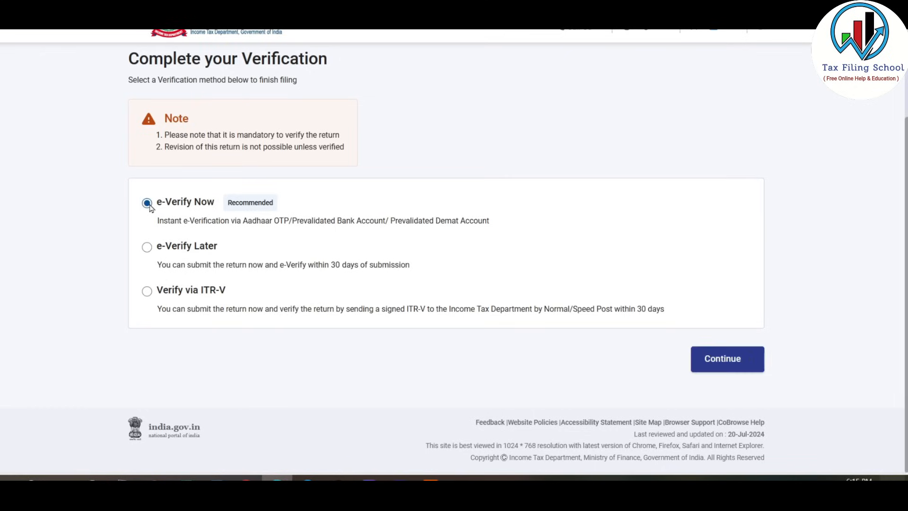
{"action": "left_click", "coordinate": [735, 363]}
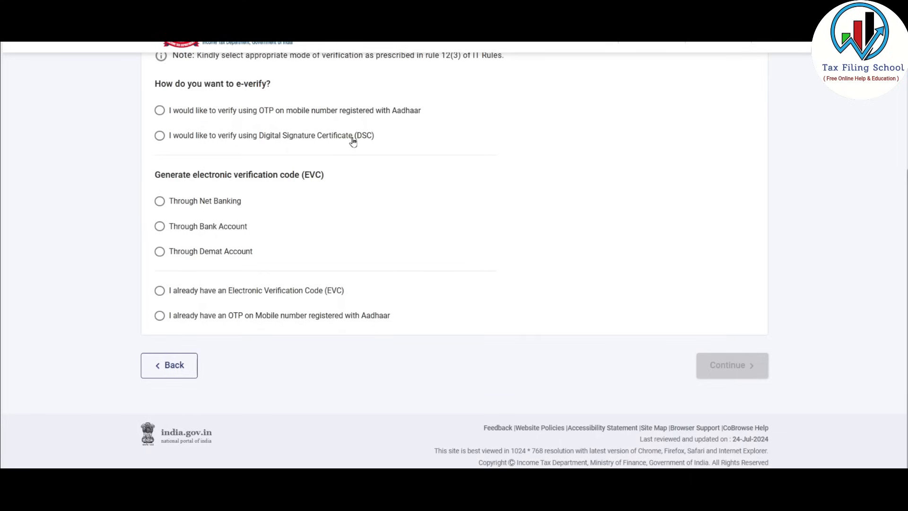
{"action": "left_click", "coordinate": [180, 111]}
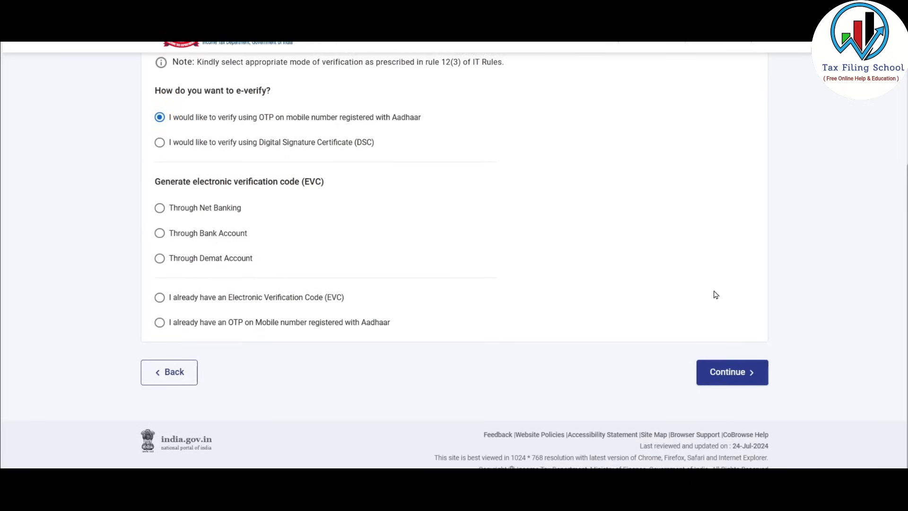
{"action": "left_click", "coordinate": [732, 374]}
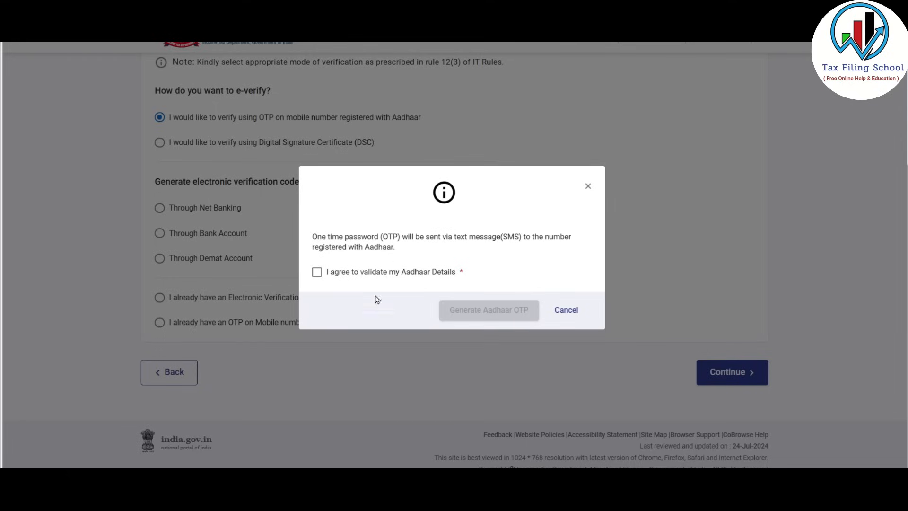
Consent to Aadhaar validation, generate the Aadhaar OTP and submit the return
{"action": "left_click", "coordinate": [317, 274]}
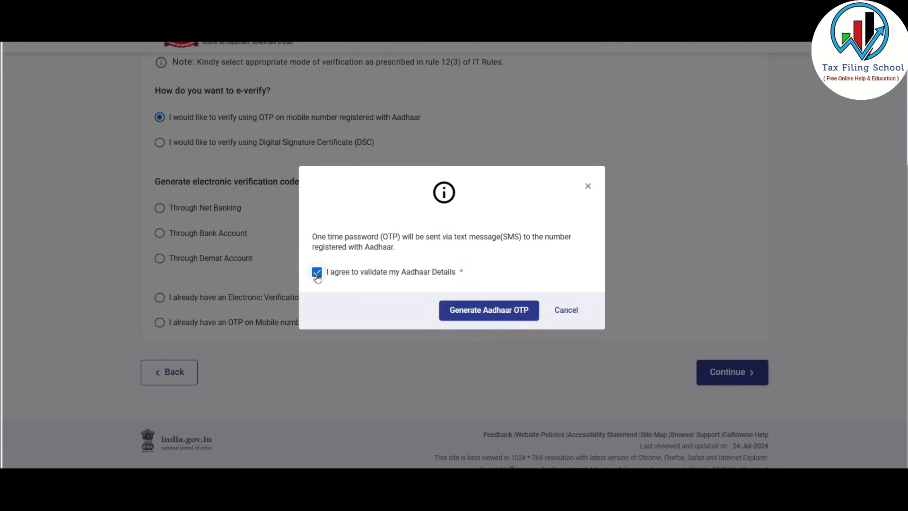
{"action": "left_click", "coordinate": [501, 312]}
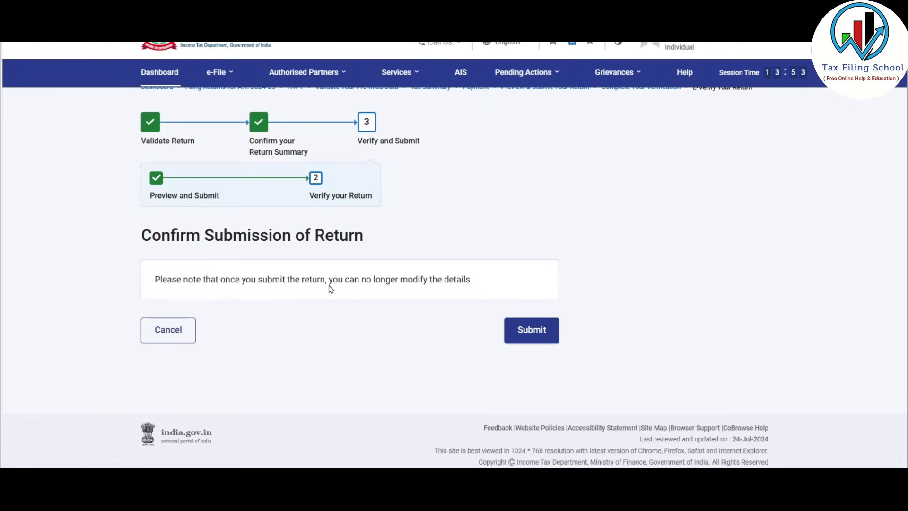
{"action": "left_click", "coordinate": [537, 331]}
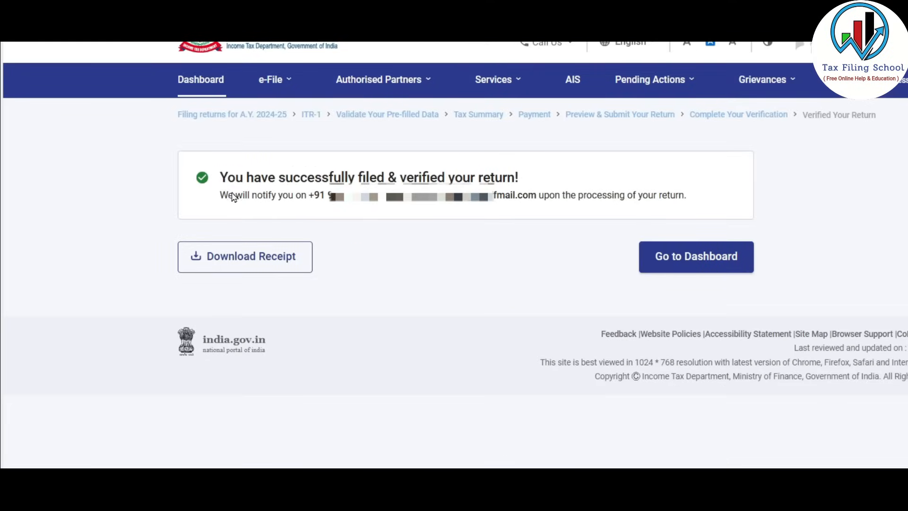